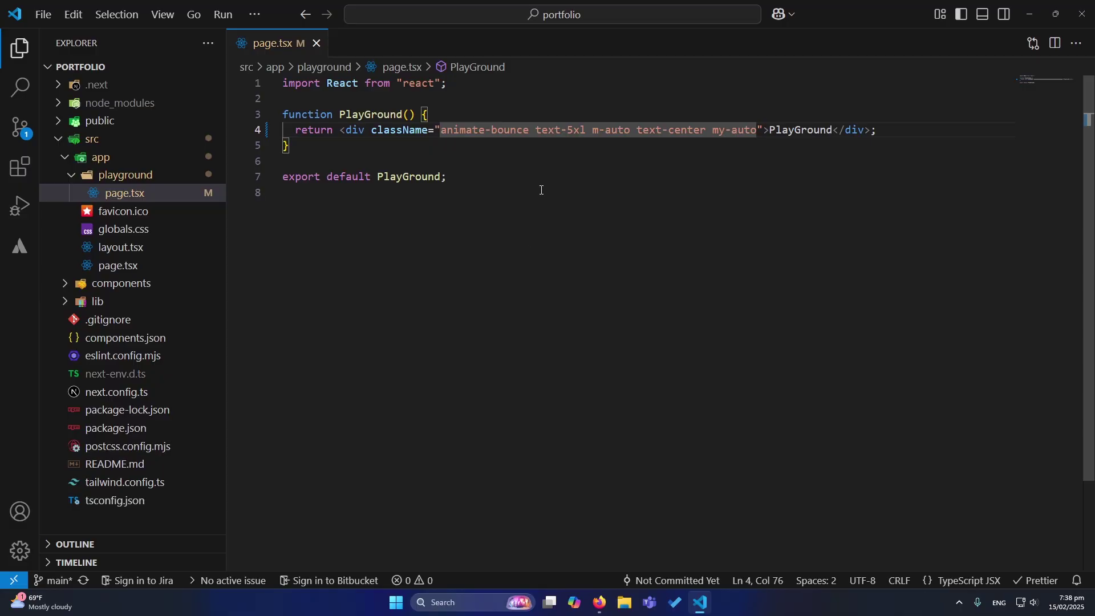
Switch from VS Code to the browser showing the localhost playground page
key(alt+Tab)
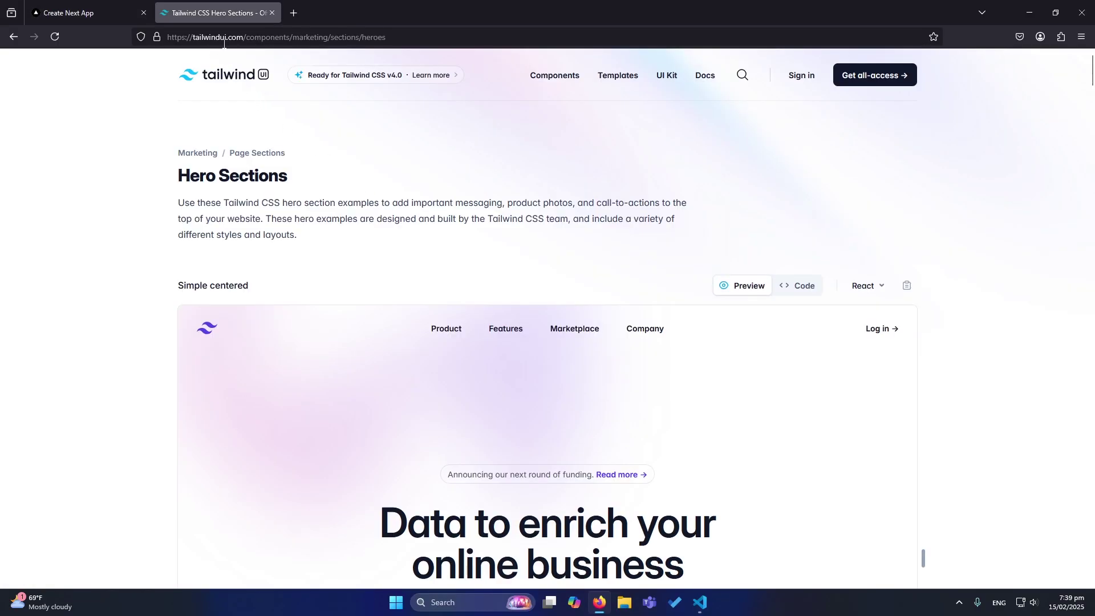
On Tailwind UI's Hero Sections page, show the Simple centered hero's React code
drag(244, 38, 194, 38)
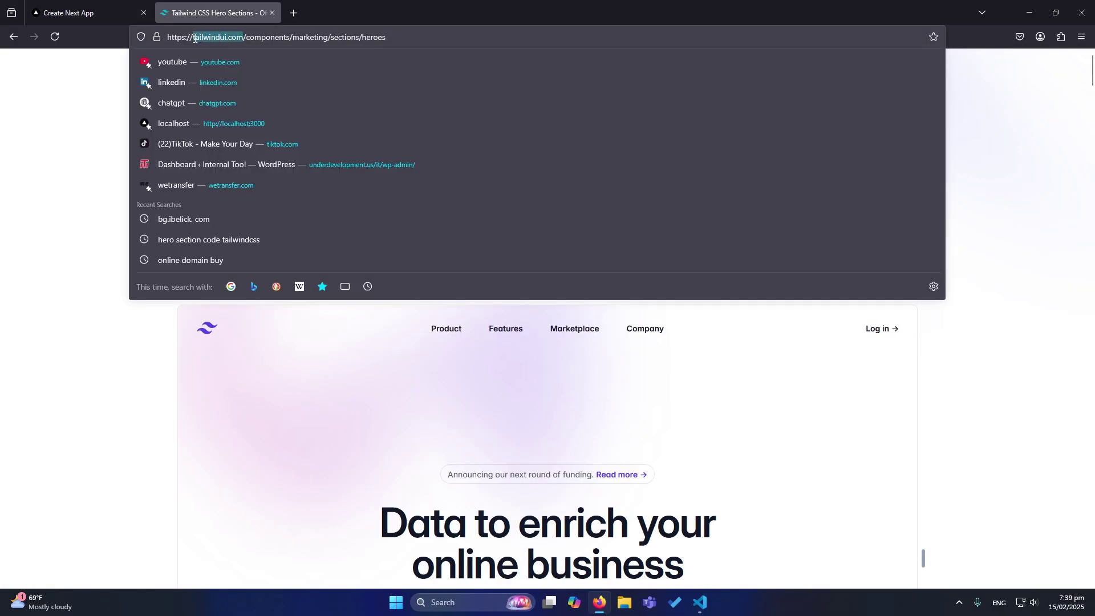
click(96, 80)
drag(389, 38, 167, 38)
click(83, 74)
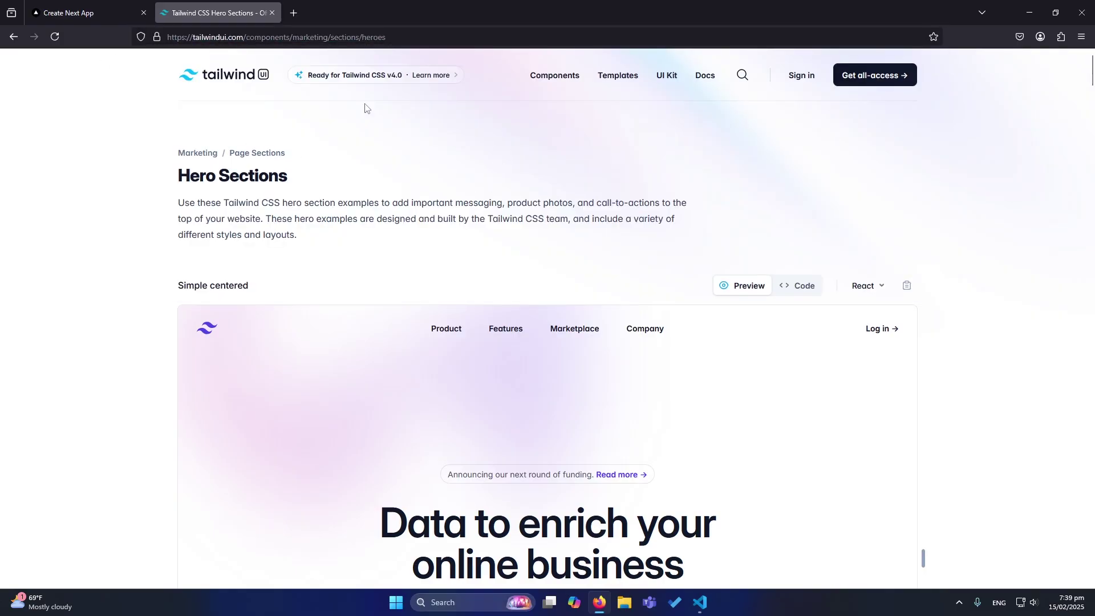
scroll(425, 261, down, 1)
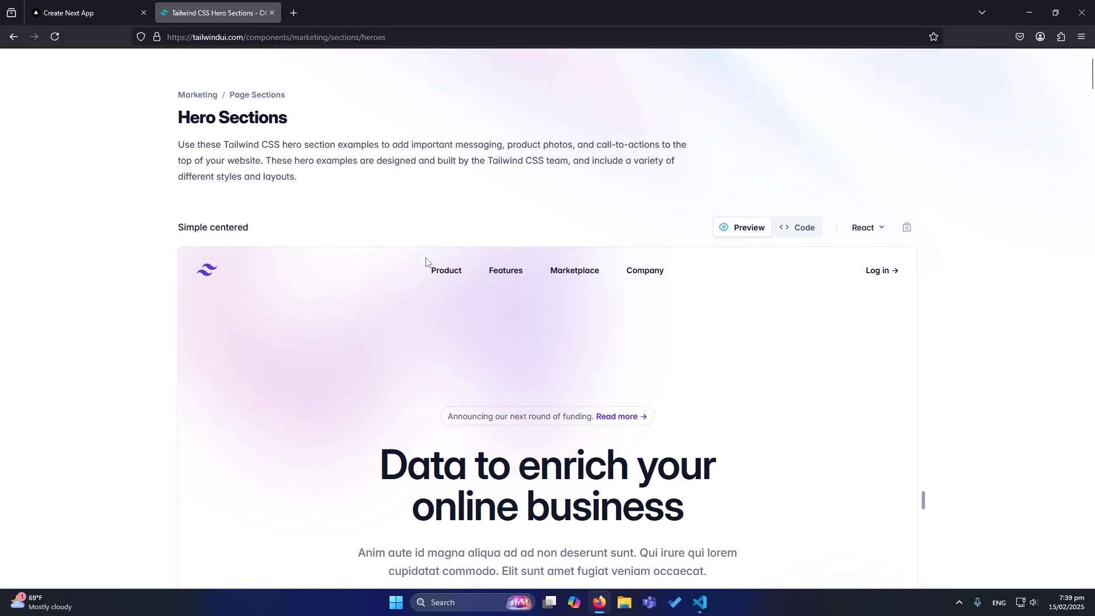
drag(169, 121, 289, 120)
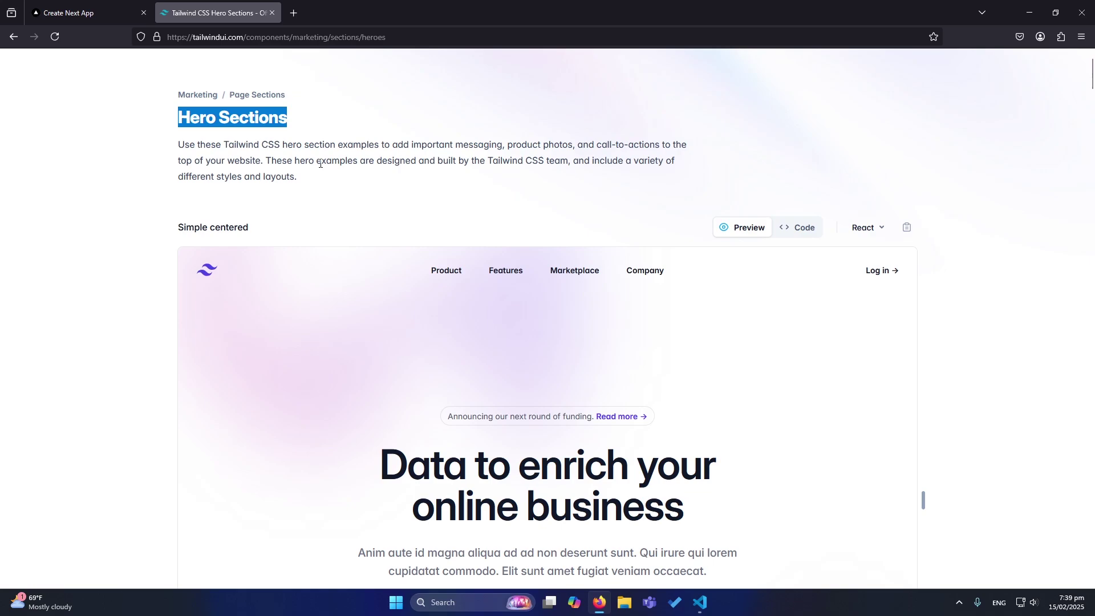
scroll(320, 166, down, 6)
scroll(321, 174, down, 4)
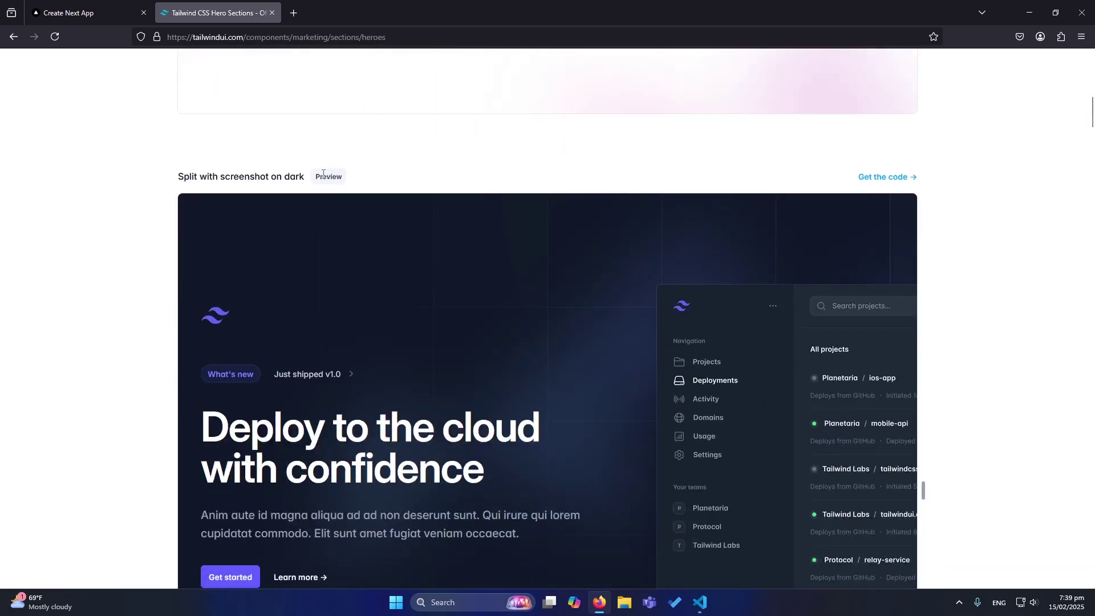
scroll(324, 174, down, 4)
scroll(322, 173, up, 10)
scroll(324, 175, up, 8)
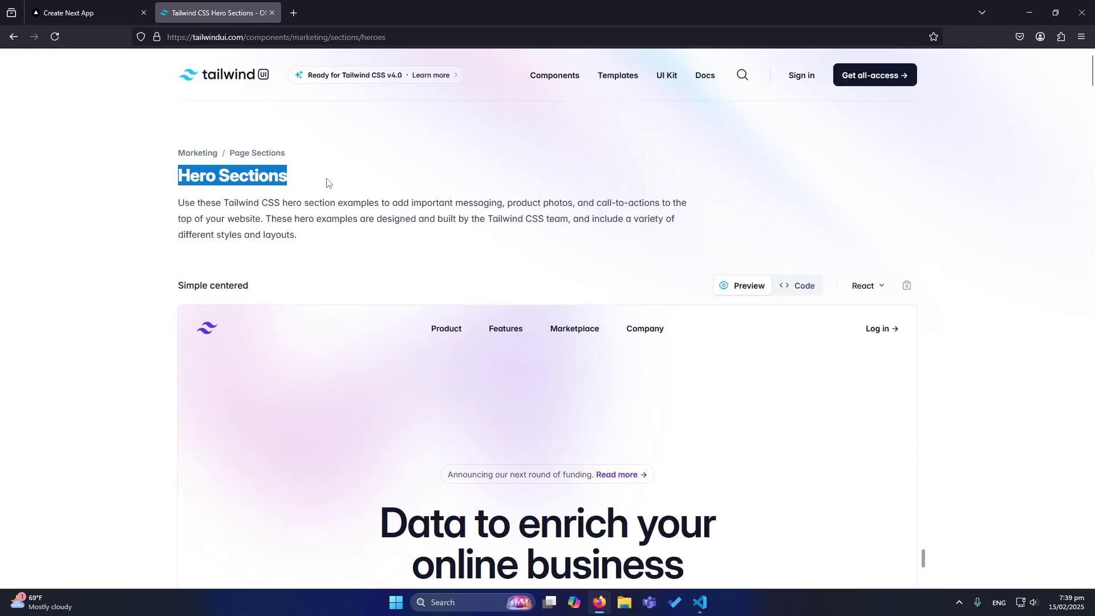
click(798, 288)
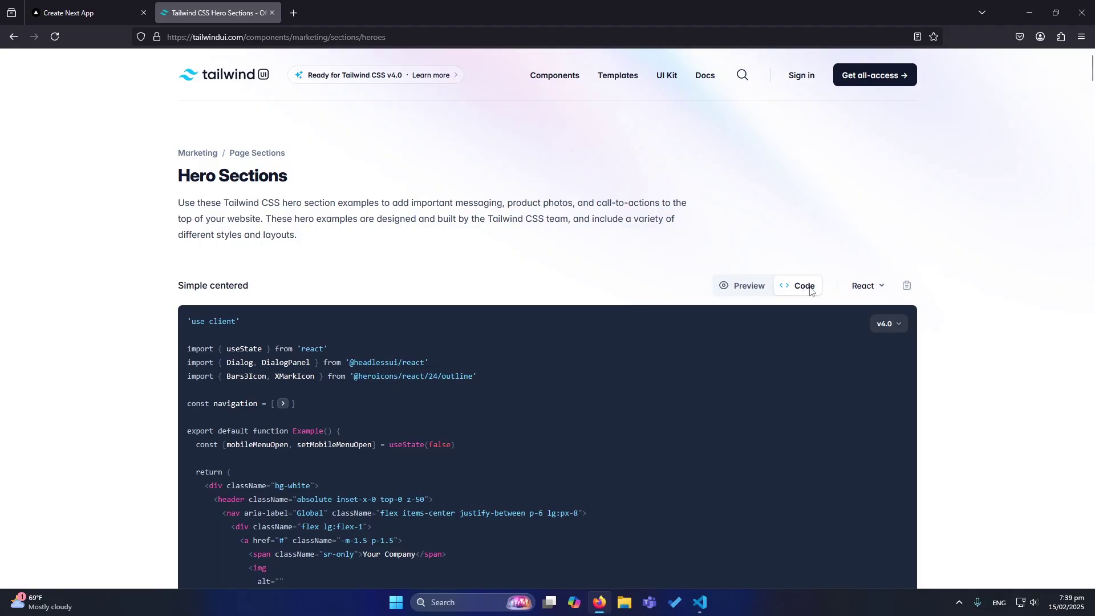
scroll(814, 291, down, 1)
click(874, 229)
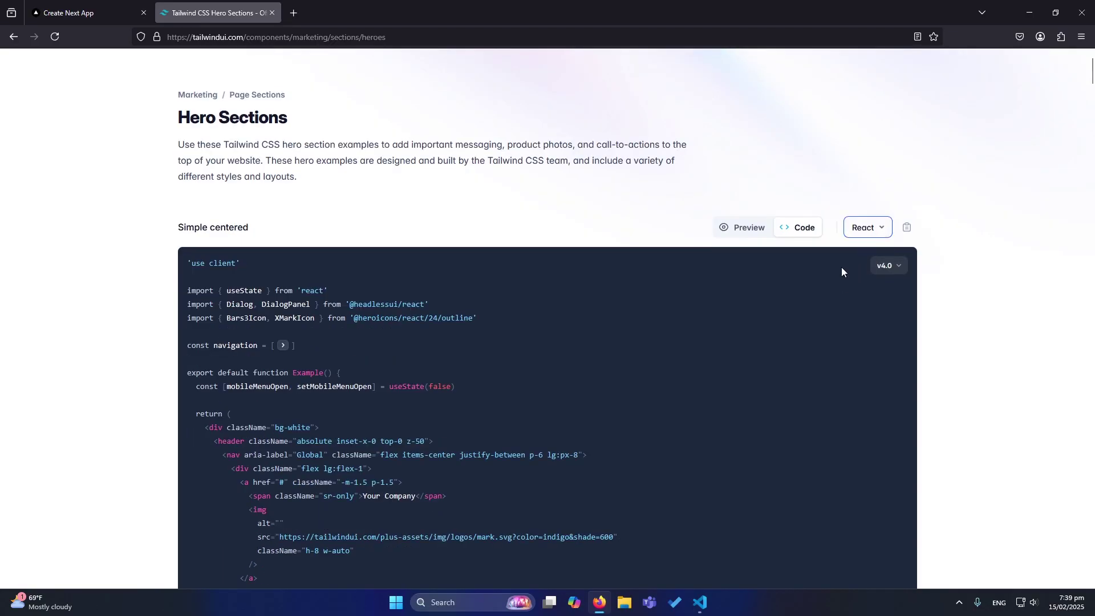
Copy the Simple centered hero code and paste it over the playground page.tsx
drag(209, 279, 257, 410)
key(alt+Tab)
key(ctrl+v)
scroll(530, 307, up, 5)
scroll(529, 307, up, 15)
Comment out the heroicons import line and the Bars3Icon element
click(727, 146)
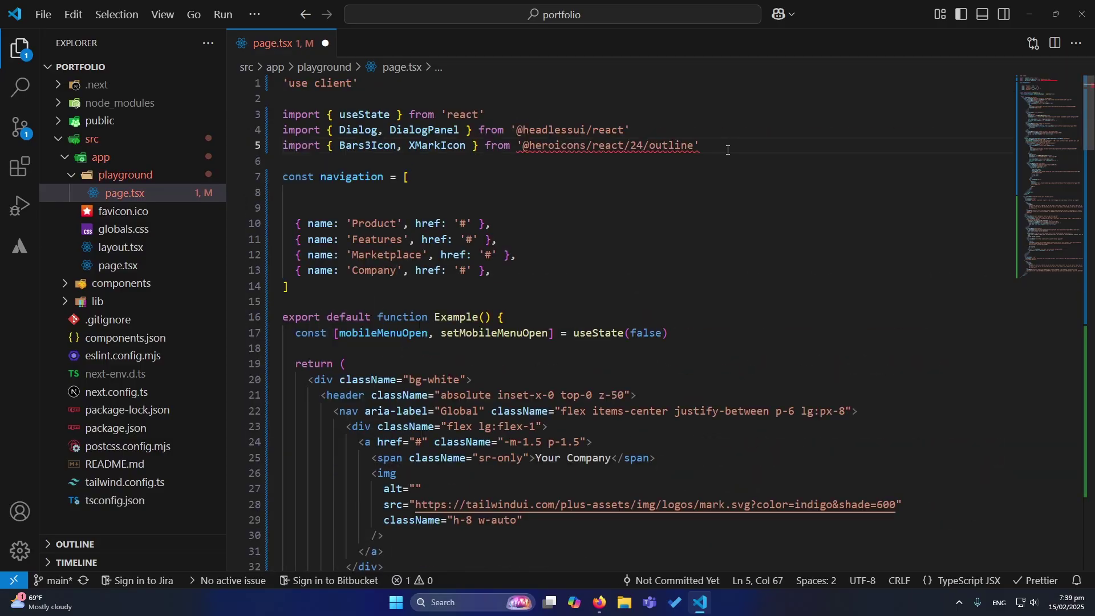
key(ctrl+slash)
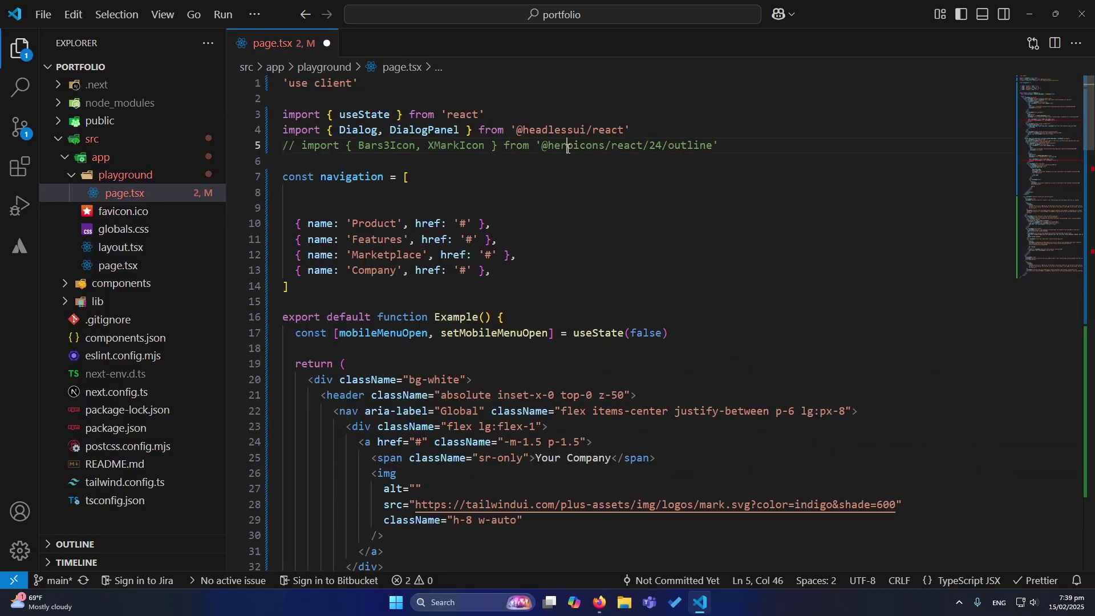
double_click(567, 146)
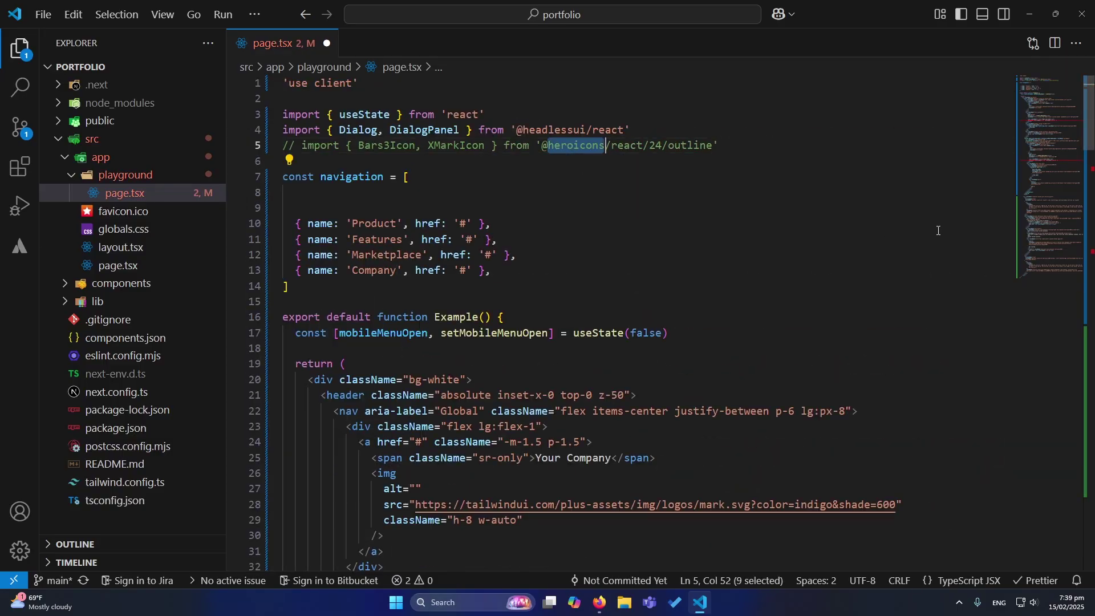
click(1046, 124)
click(459, 270)
key(ctrl+slash)
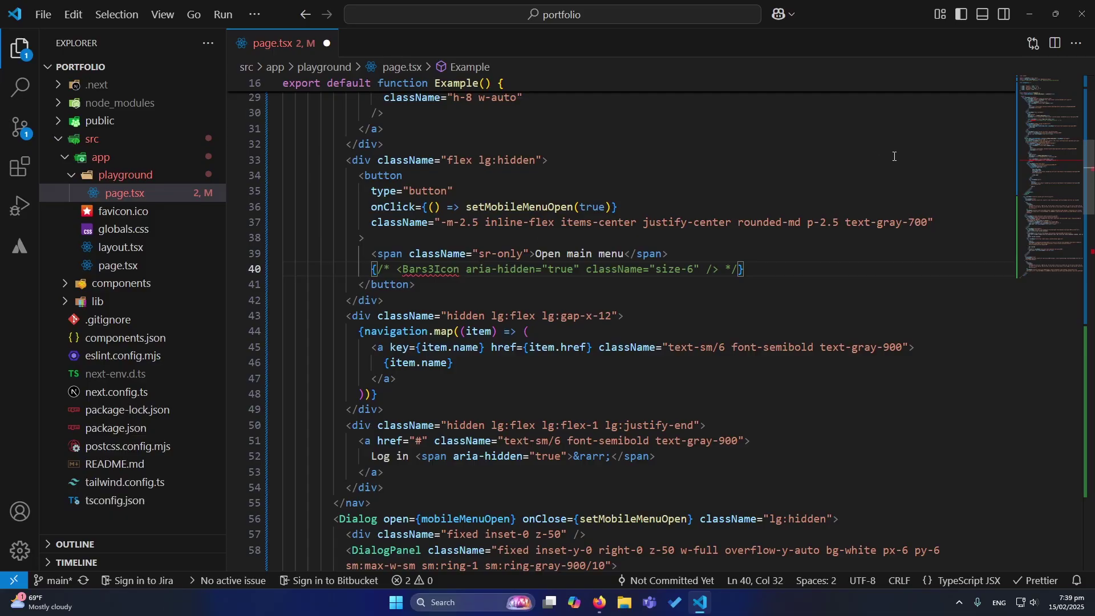
Comment out the XMarkIcon element in page.tsx
click(1047, 163)
click(460, 286)
key(ctrl+slash)
View the playground page rendering the 'Data to enrich your online business' hero
click(599, 602)
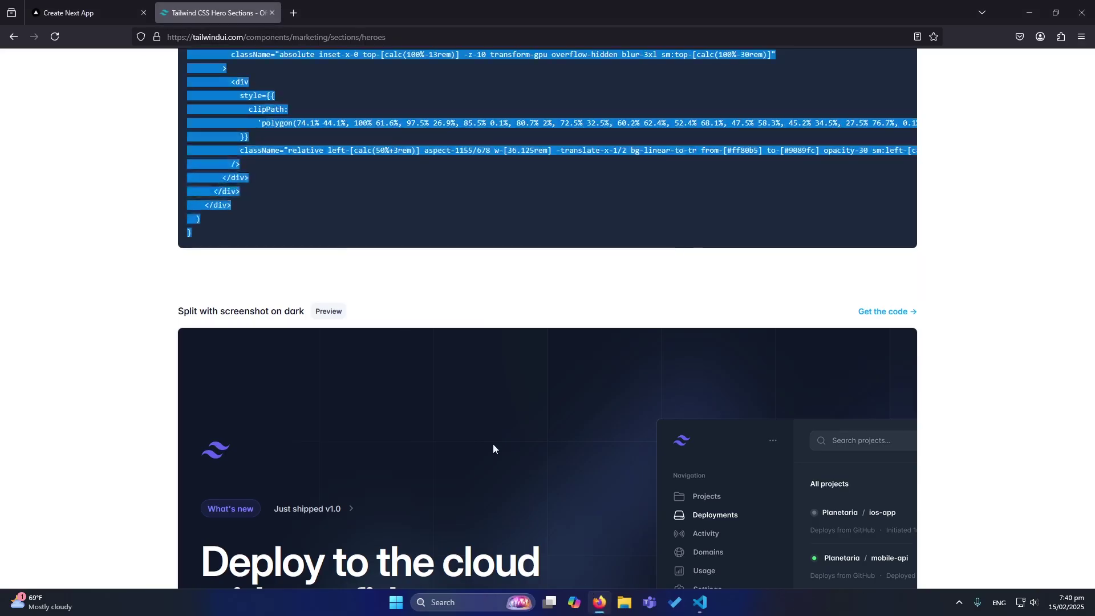
key(ctrl+Tab)
drag(217, 178, 813, 489)
click(804, 500)
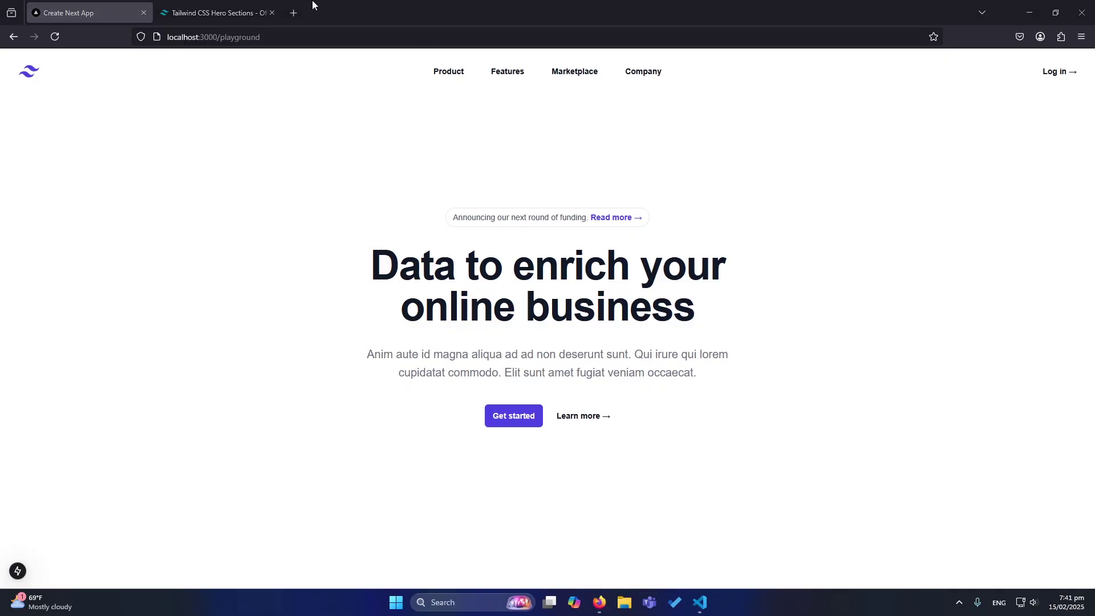
Search Google for the bg.ibelick.com site name in a new tab
click(293, 12)
text(bg)
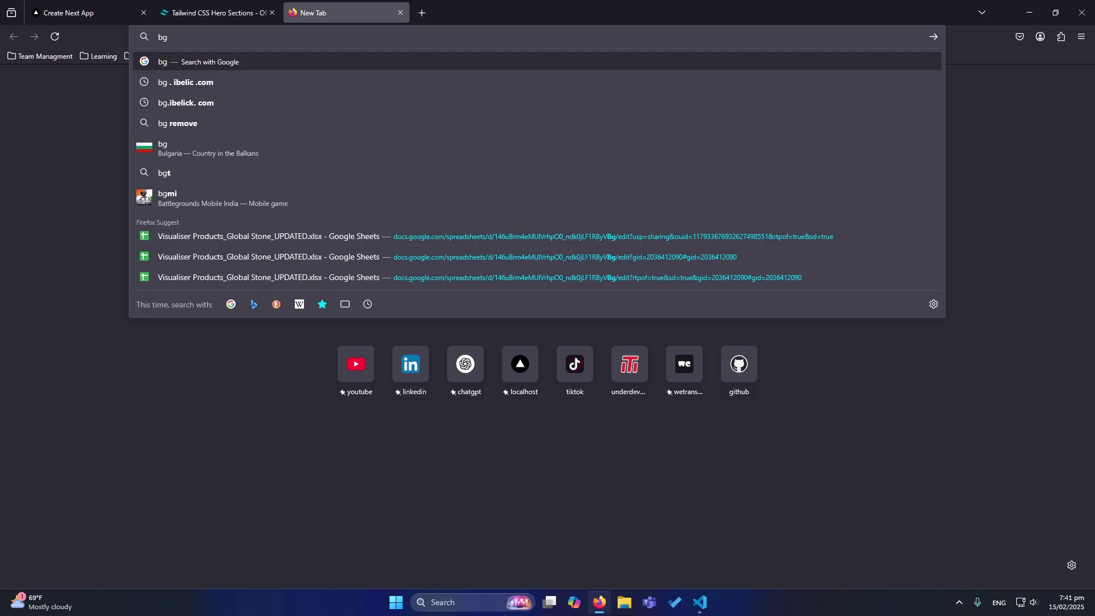
text( . iblic)
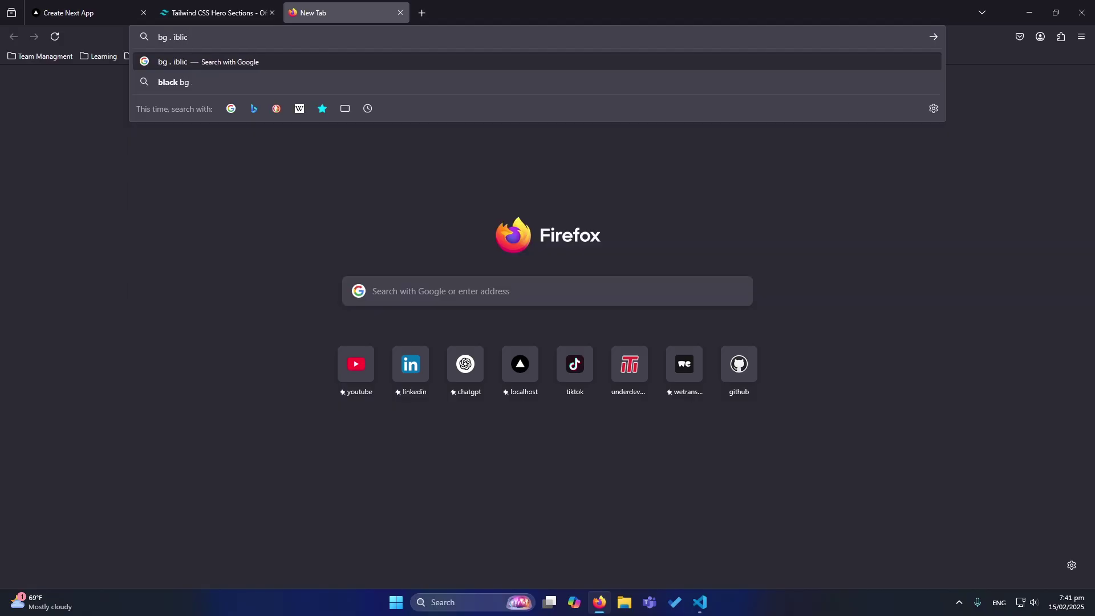
text( .com)
key(Return)
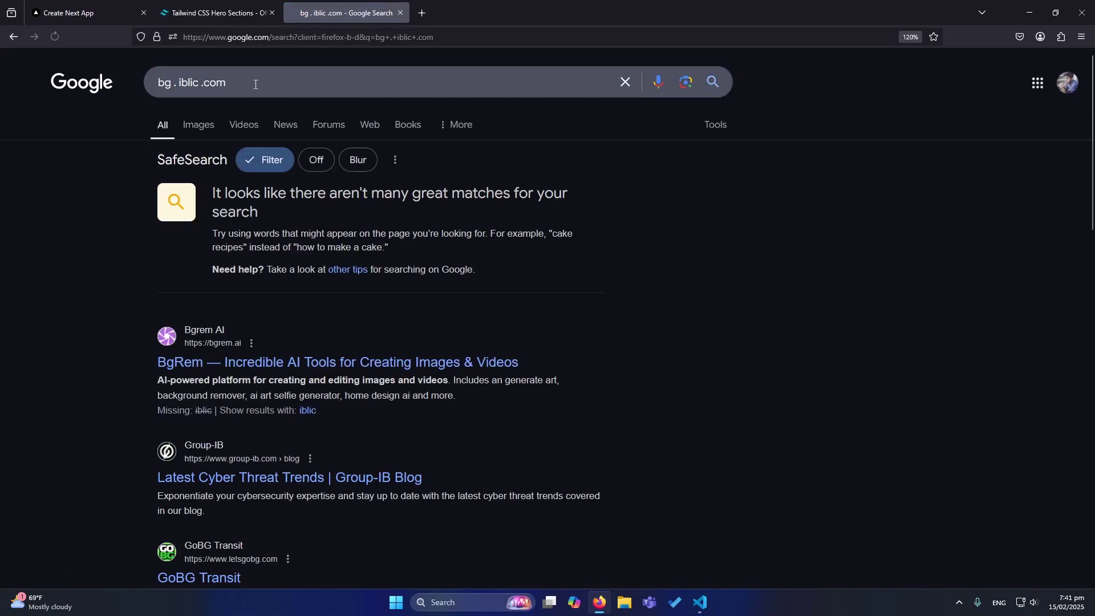
drag(255, 84, 158, 82)
click(94, 177)
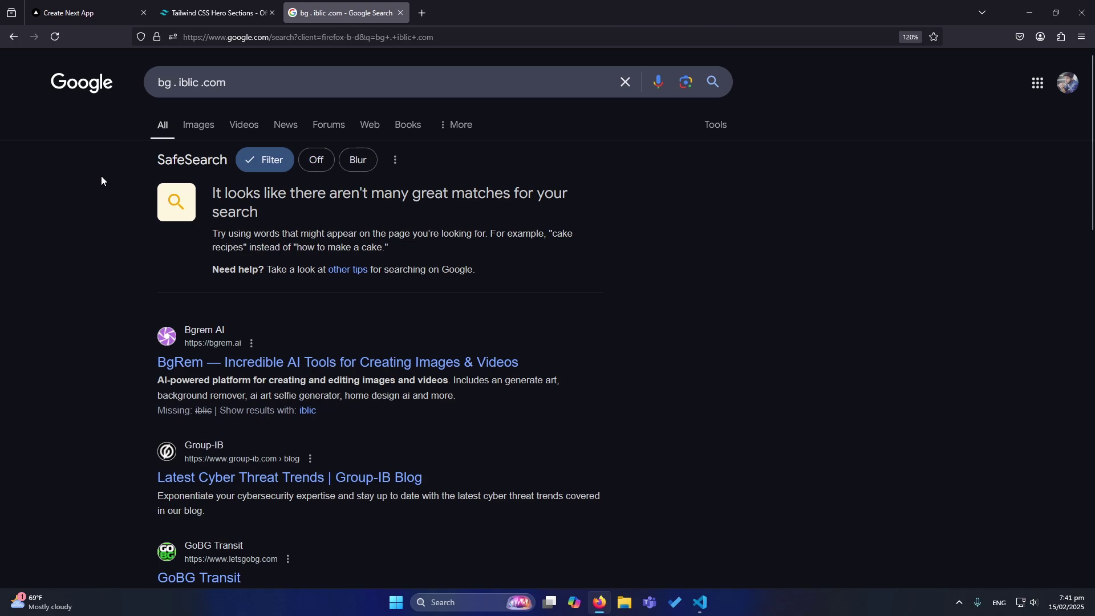
Correct the misspelled name to ibelick, search again and open the BG.IBELICK result
click(184, 88)
text(e)
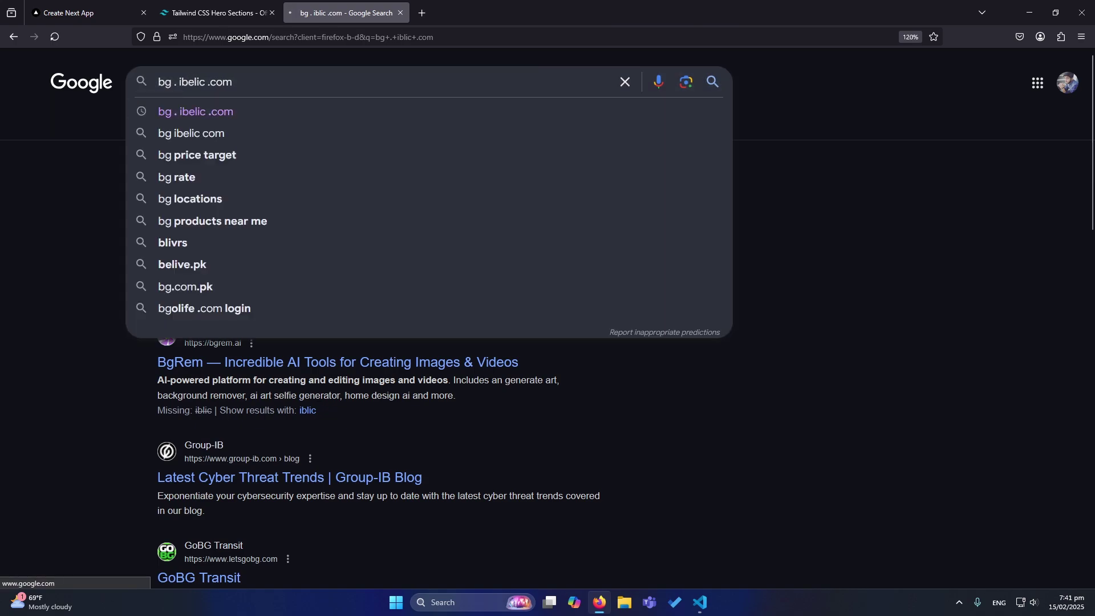
key(Return)
click(200, 192)
click(206, 36)
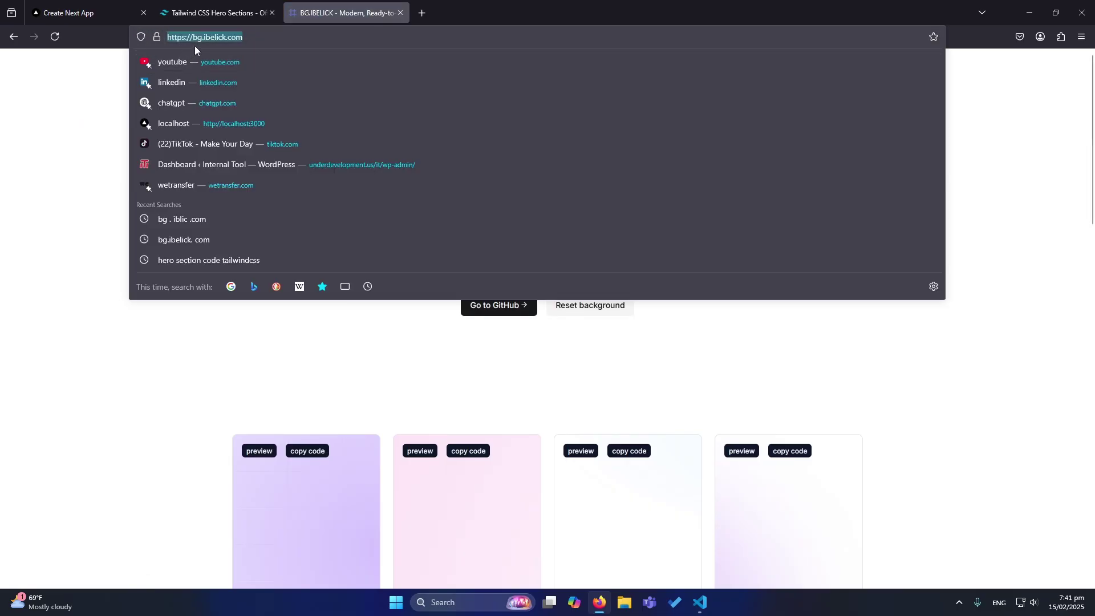
Preview the white-to-purple gradient, a dark background, the purple gradient and the dark dotted background
click(108, 100)
scroll(370, 227, down, 1)
scroll(371, 227, down, 2)
scroll(372, 225, down, 2)
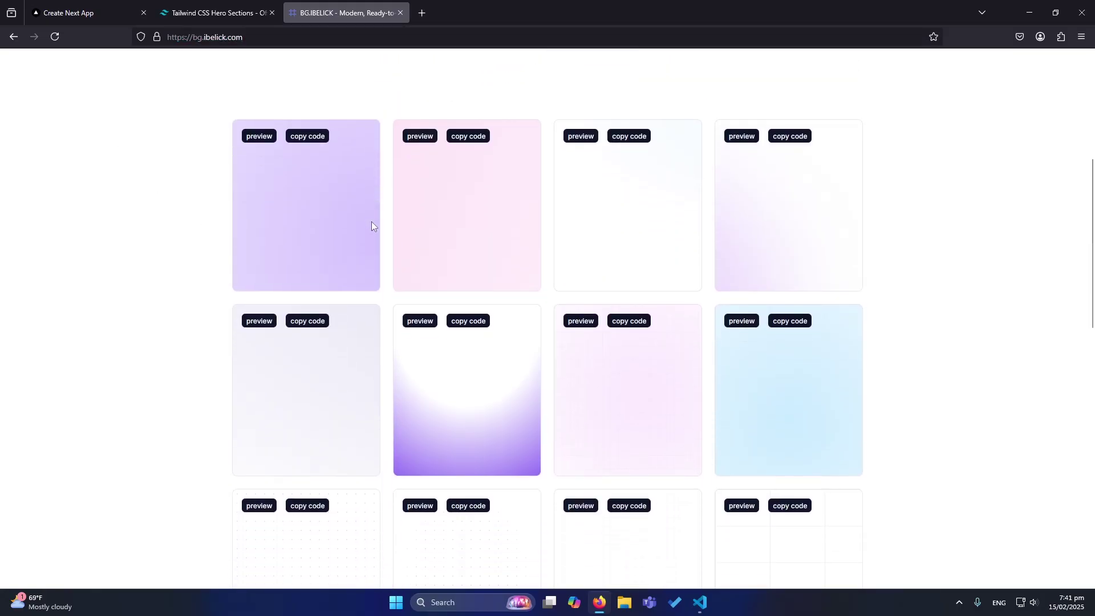
scroll(371, 223, down, 2)
scroll(372, 225, down, 2)
scroll(372, 226, down, 2)
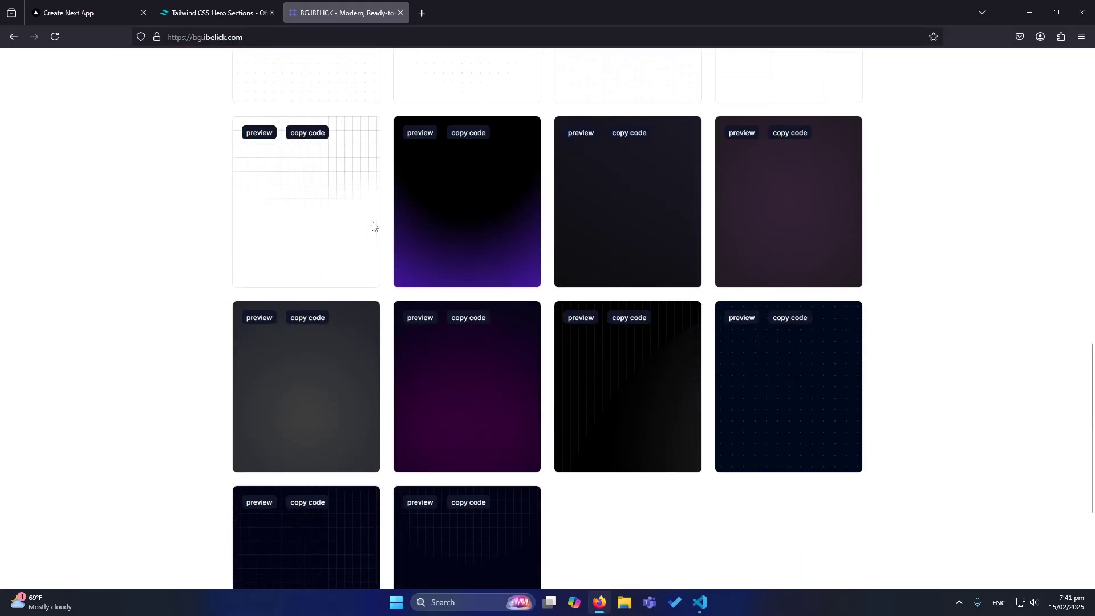
scroll(373, 227, down, 2)
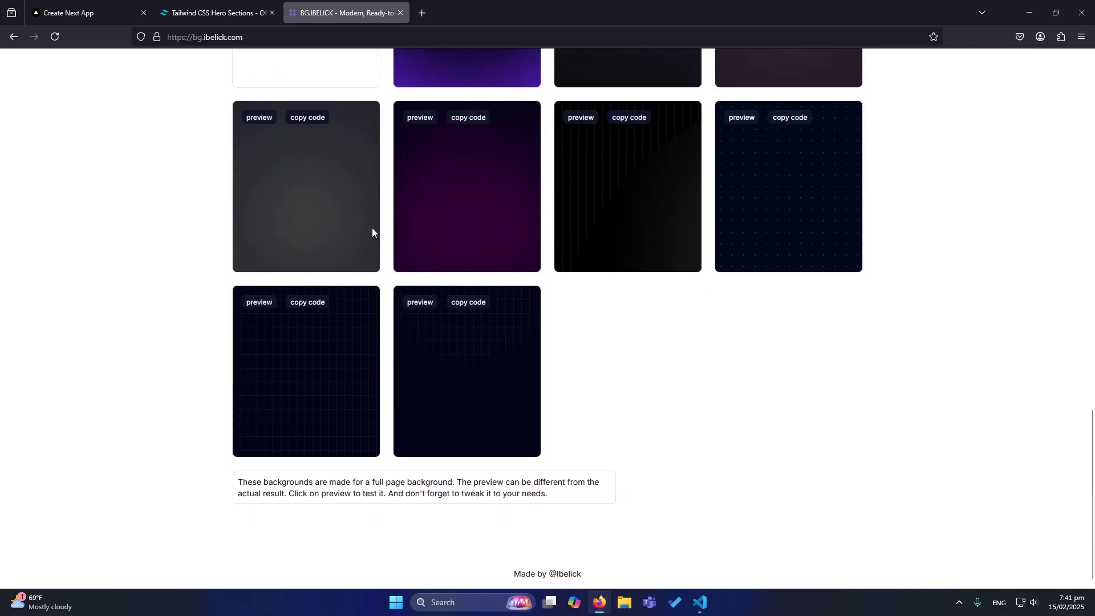
scroll(424, 256, up, 3)
scroll(411, 274, up, 1)
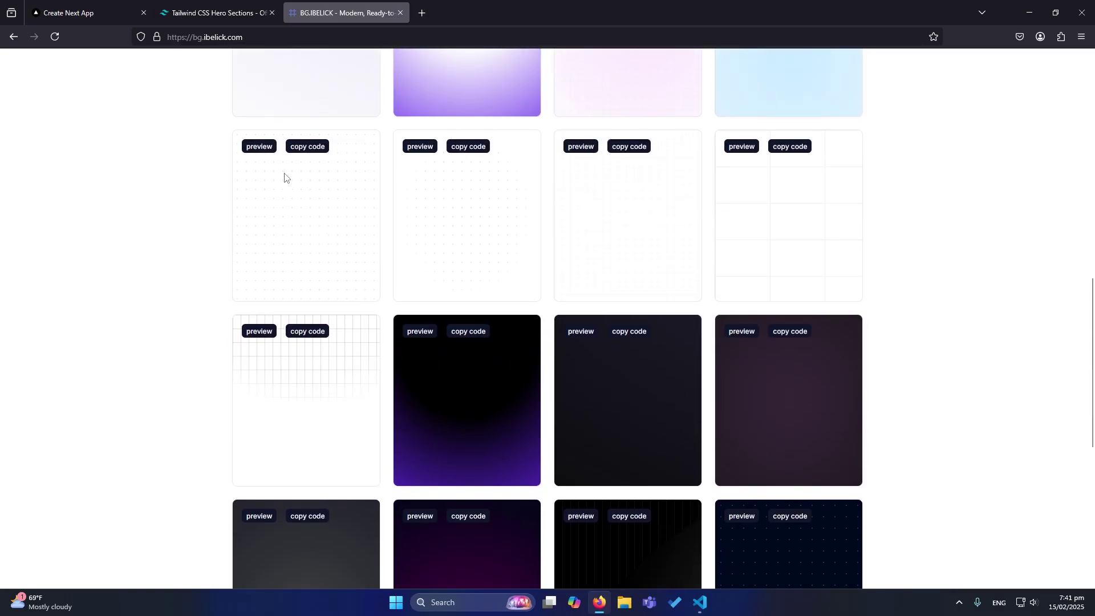
scroll(257, 157, up, 2)
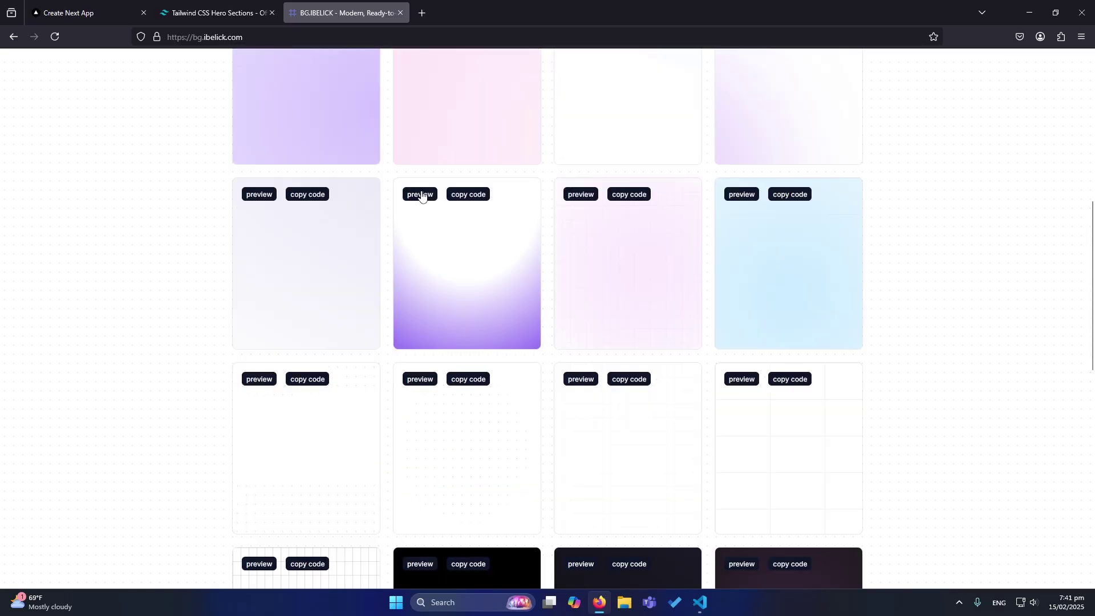
click(420, 195)
scroll(570, 291, down, 2)
click(572, 328)
scroll(514, 343, down, 1)
click(416, 220)
scroll(445, 278, down, 1)
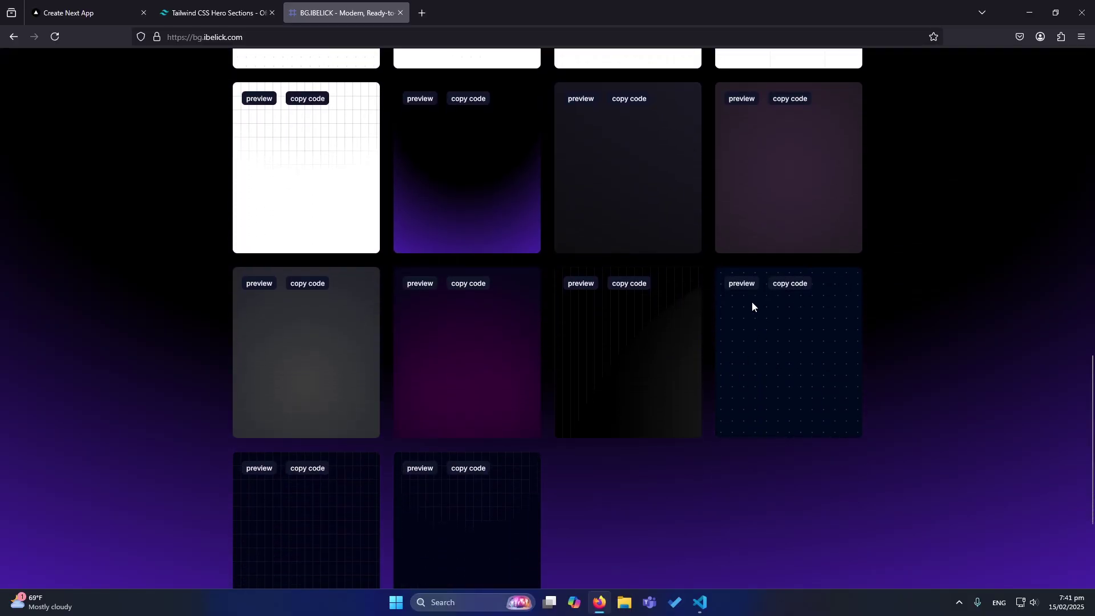
click(744, 285)
scroll(481, 374, down, 2)
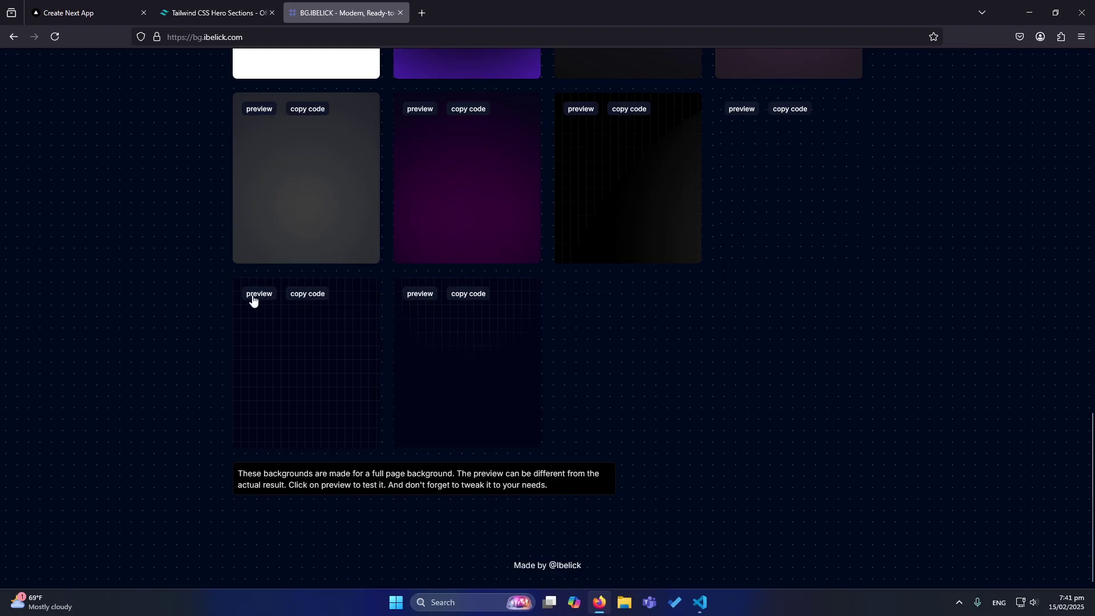
scroll(414, 312, up, 5)
scroll(414, 311, up, 5)
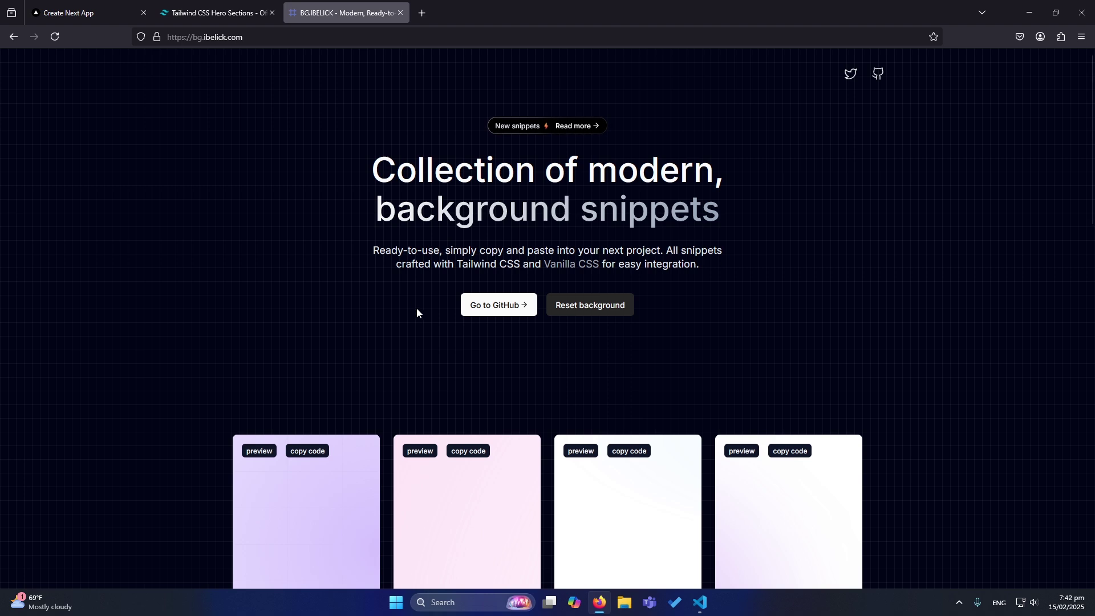
scroll(889, 257, down, 5)
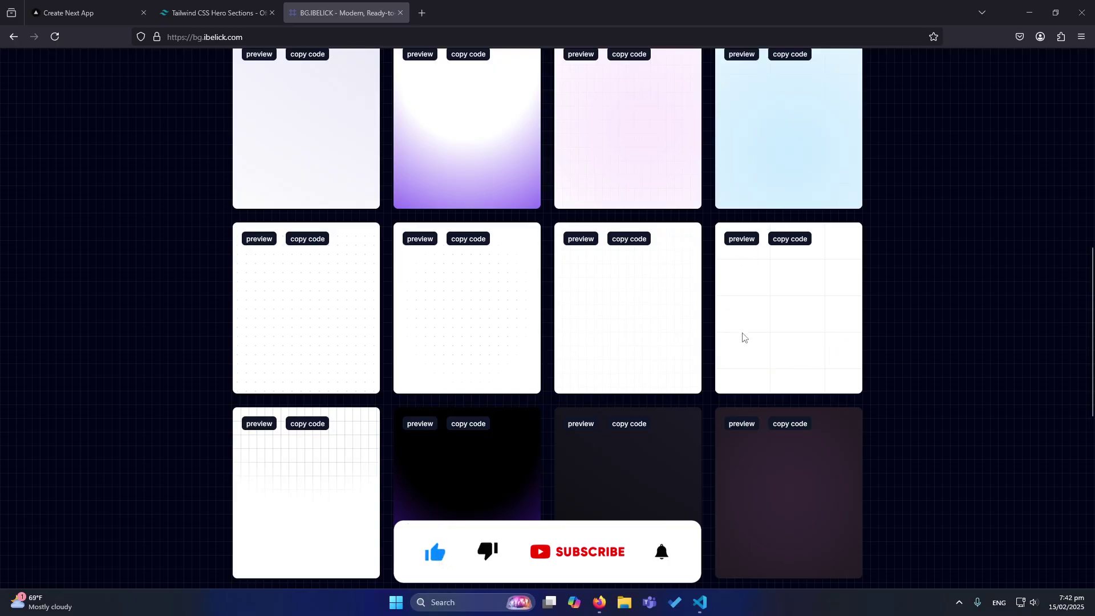
Copy the light grid-lines background code and fold the header and hero blocks in page.tsx
click(783, 244)
click(706, 600)
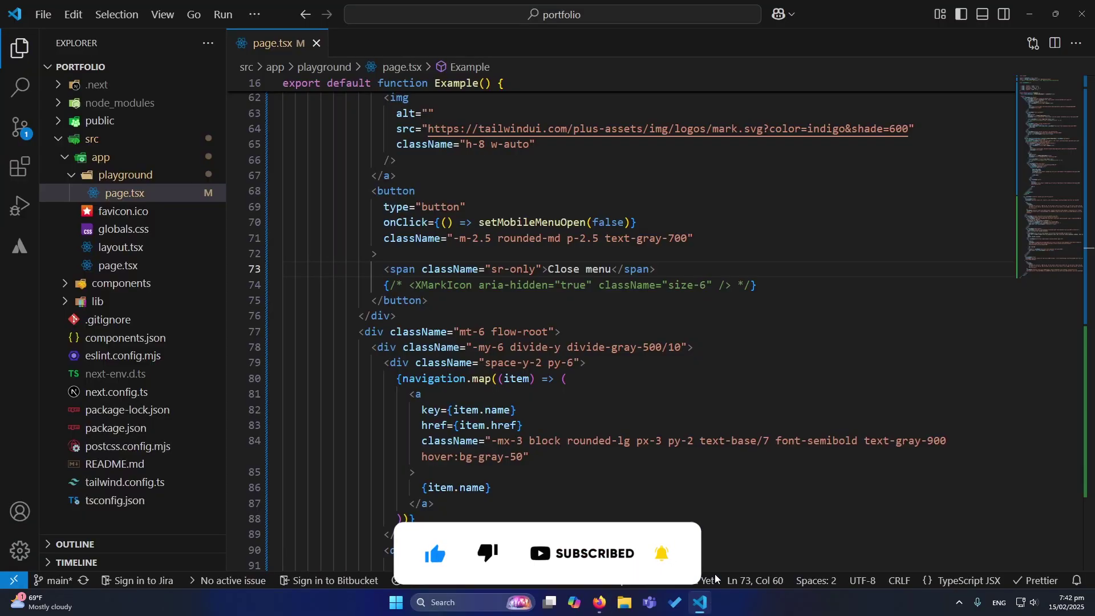
scroll(277, 381, up, 3)
scroll(276, 381, up, 17)
scroll(277, 381, down, 3)
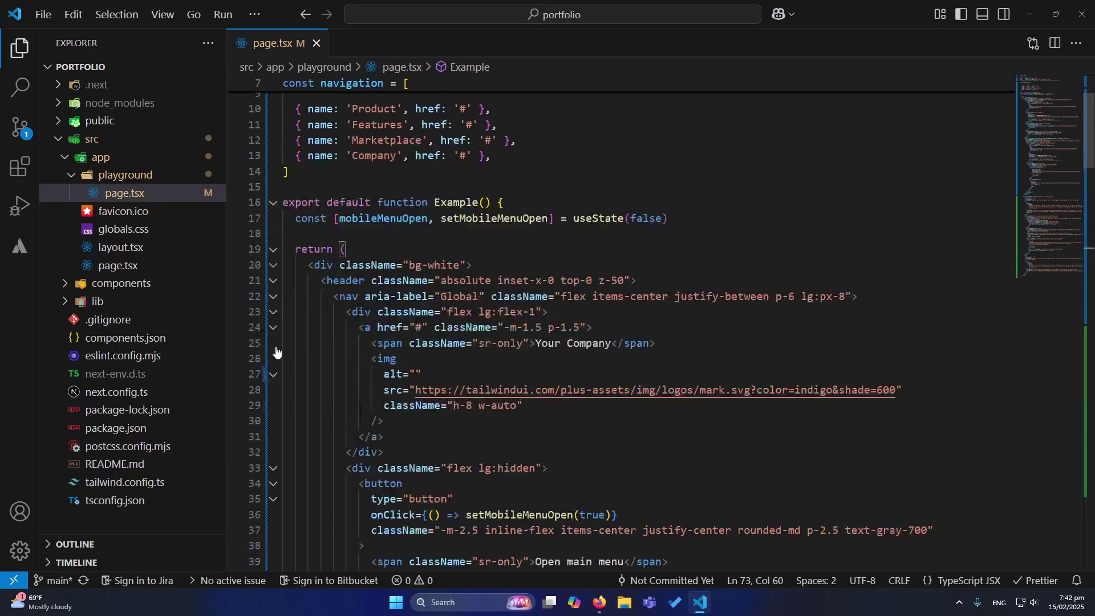
click(273, 282)
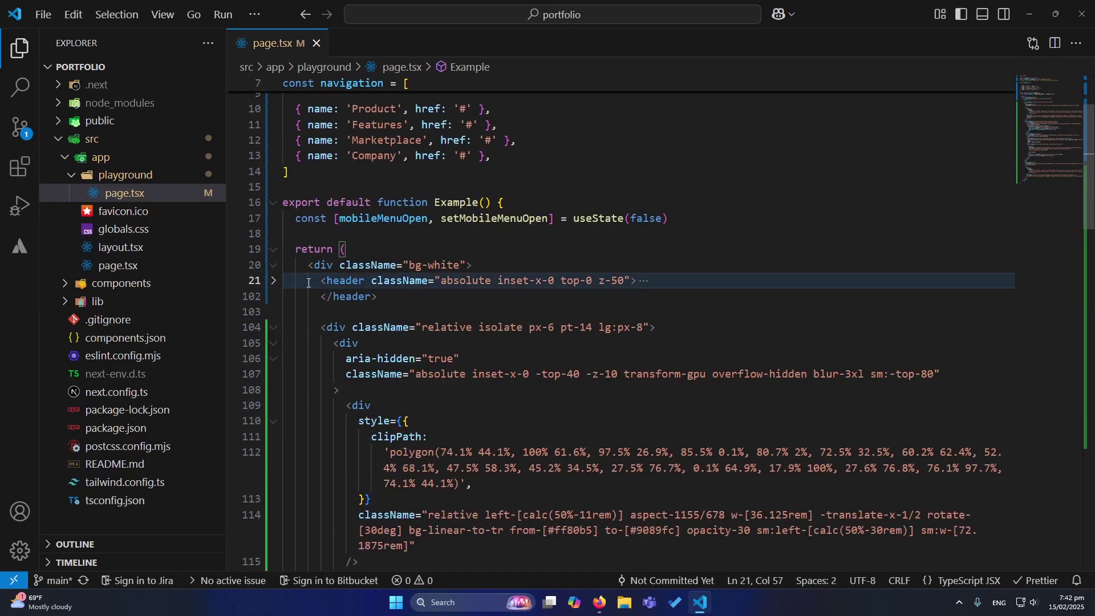
click(274, 327)
Add an empty line after the hero block and select the folded blocks
click(373, 345)
key(Return)
drag(378, 297, 320, 281)
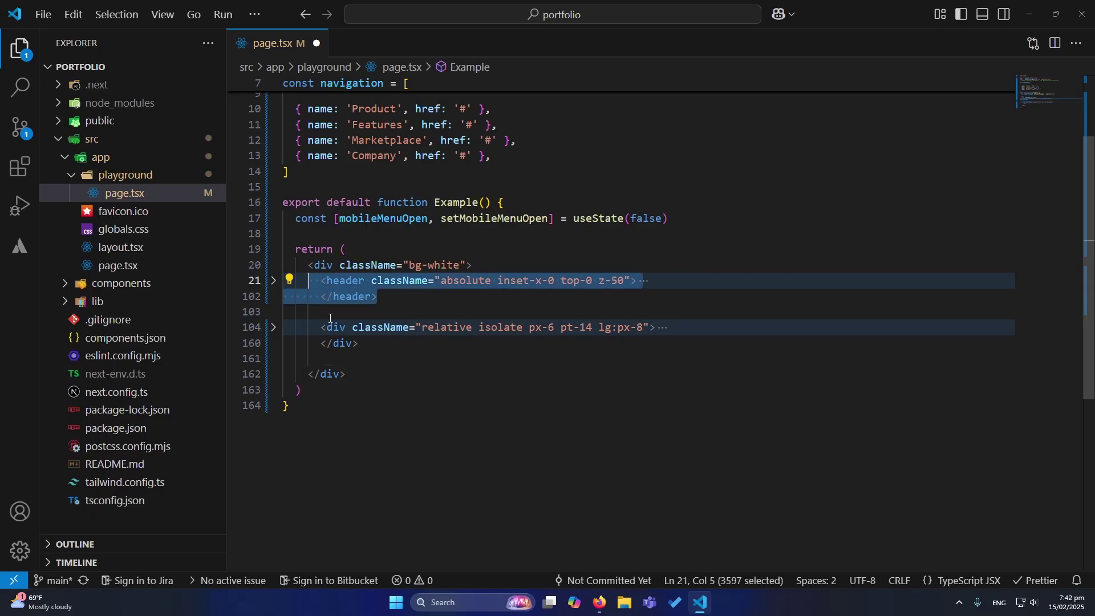
drag(320, 328, 366, 349)
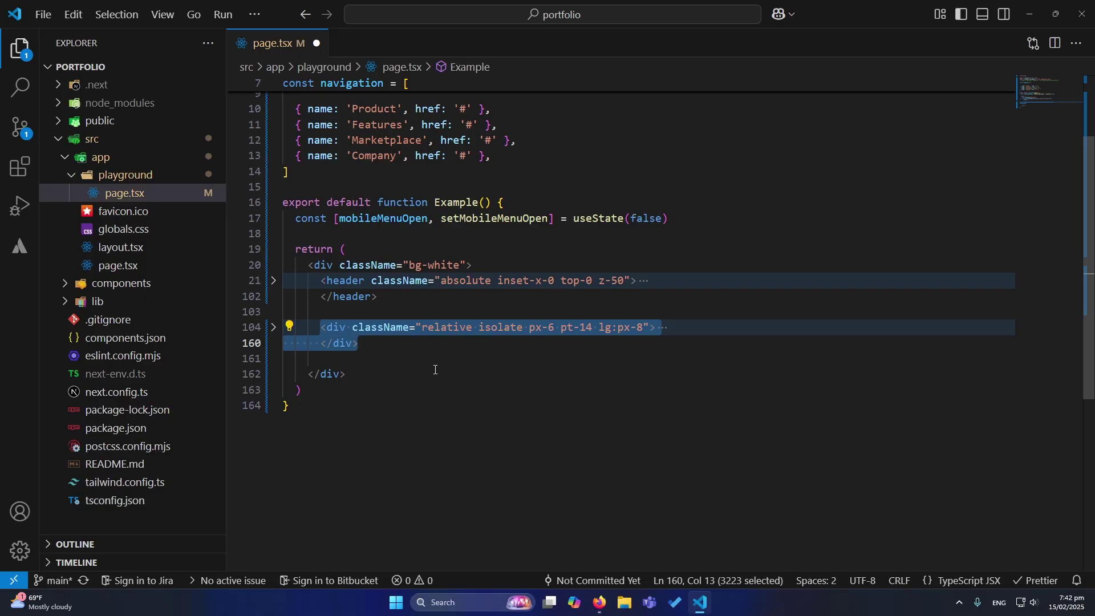
Check the localhost playground page in the browser
click(310, 339)
key(alt+Tab)
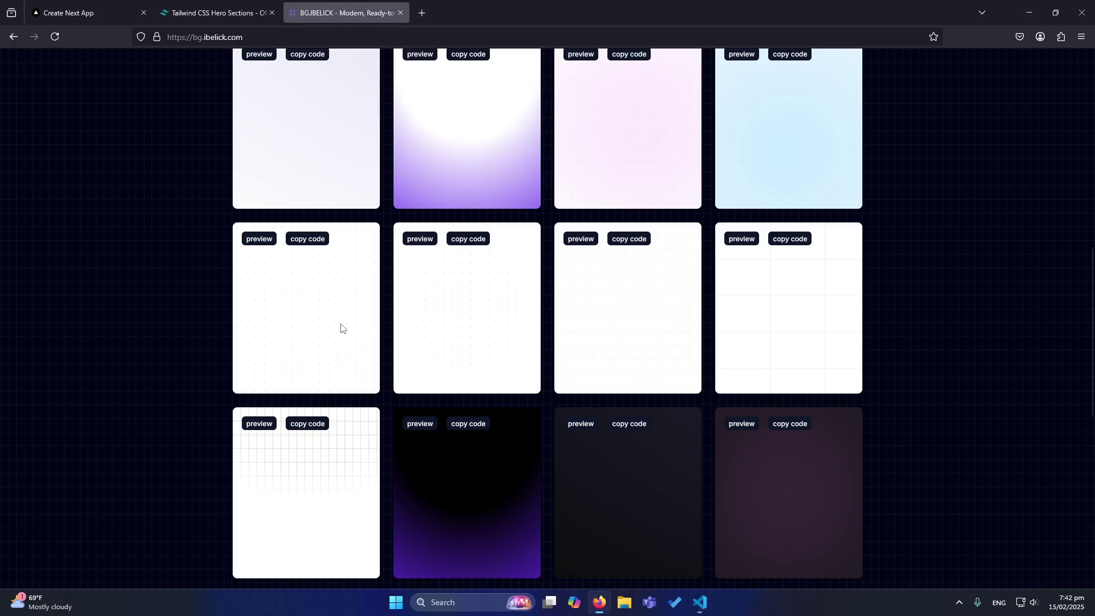
key(ctrl+Tab)
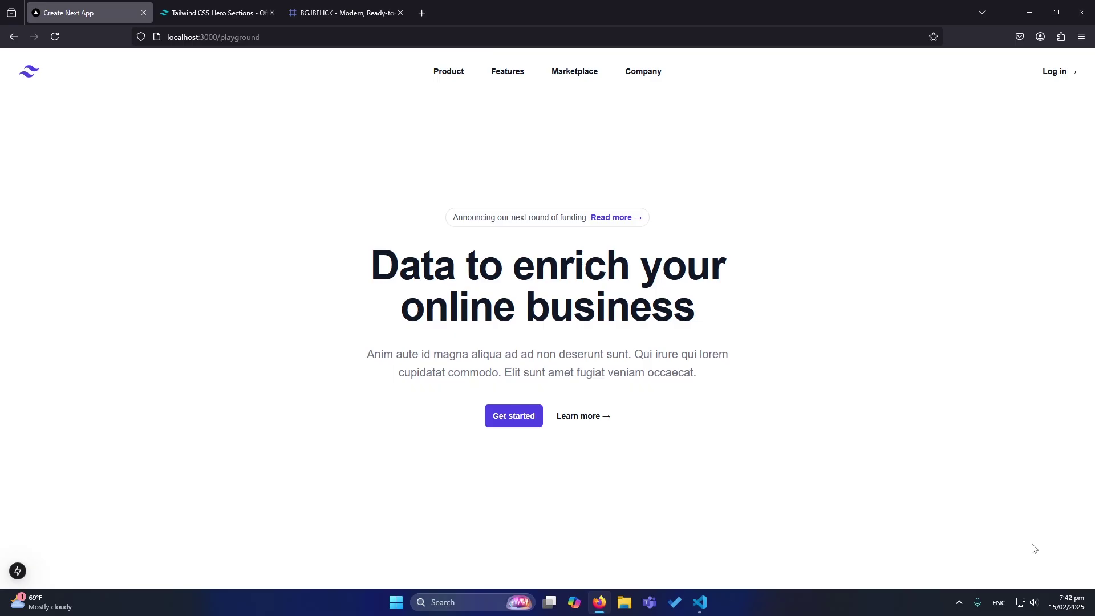
Paste the grid background div into the hero section, rename class to className, and save
click(699, 602)
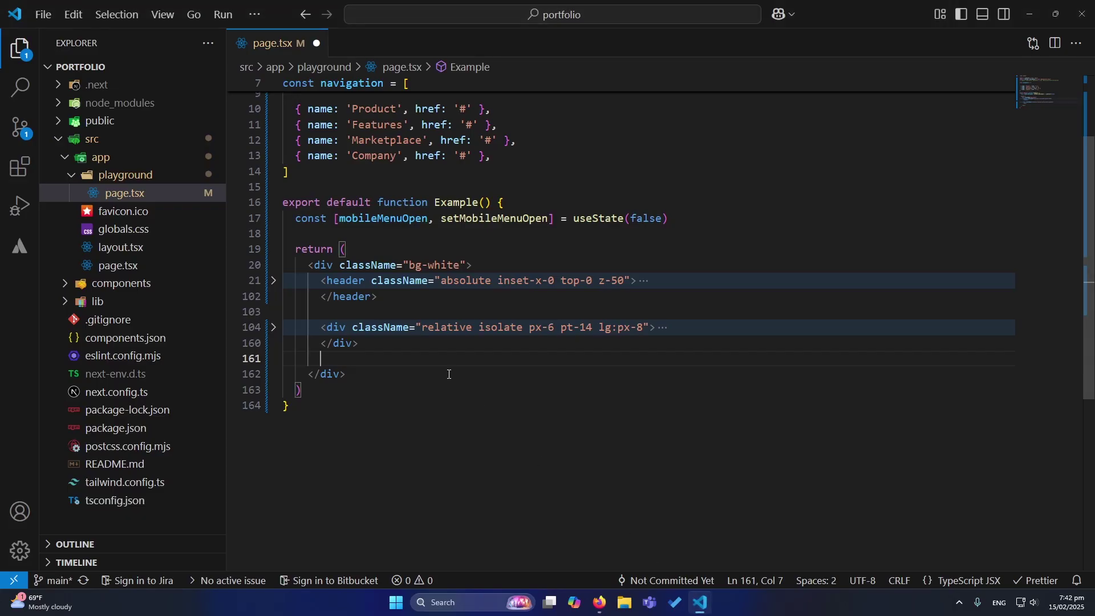
click(274, 326)
click(759, 331)
key(Return)
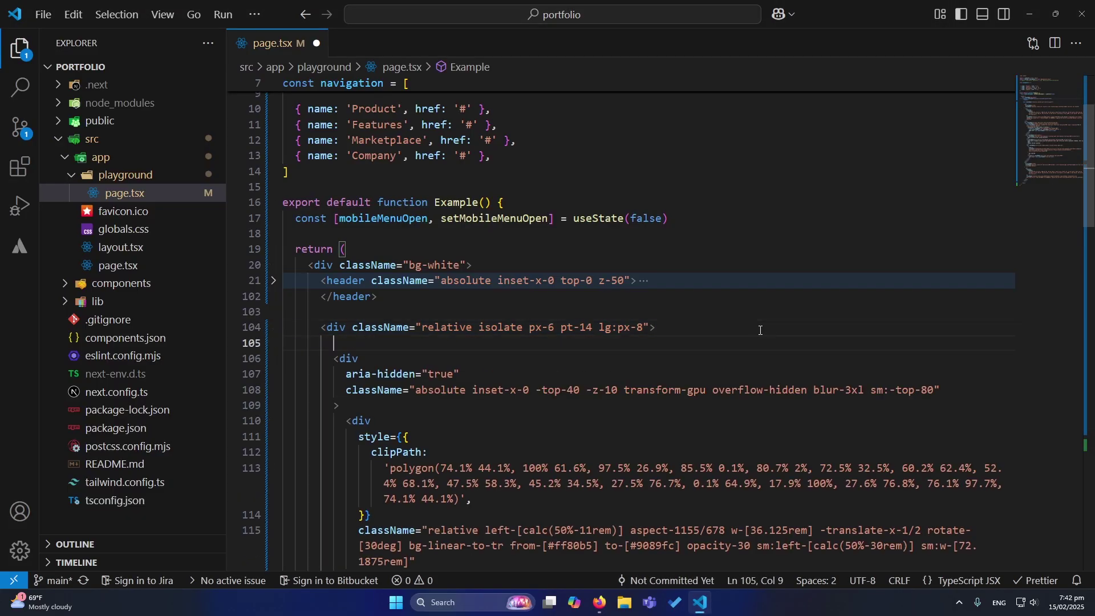
key(ctrl+v)
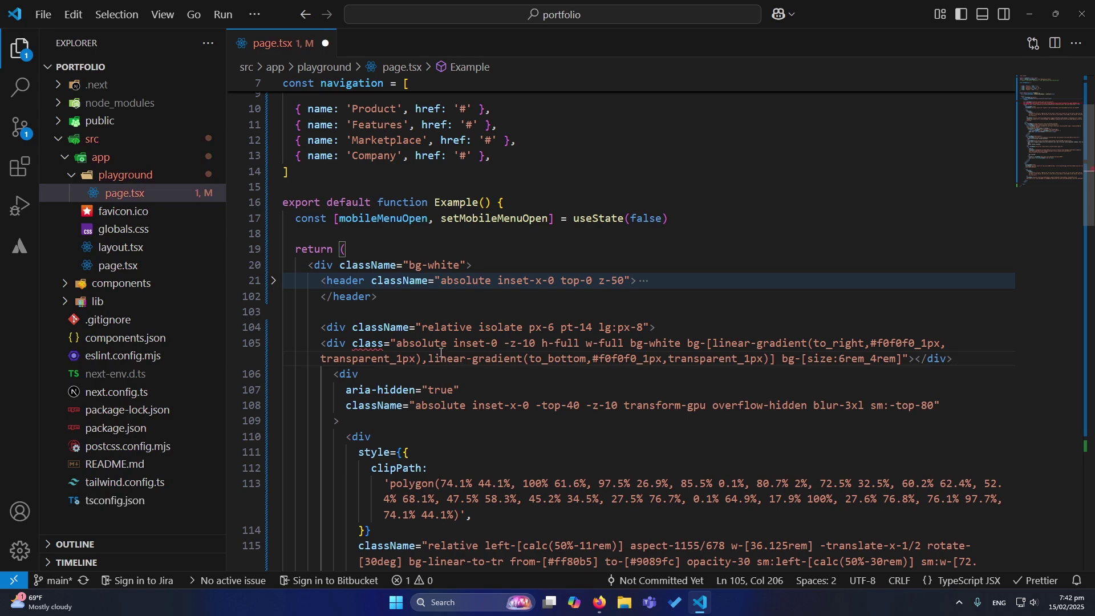
double_click(370, 342)
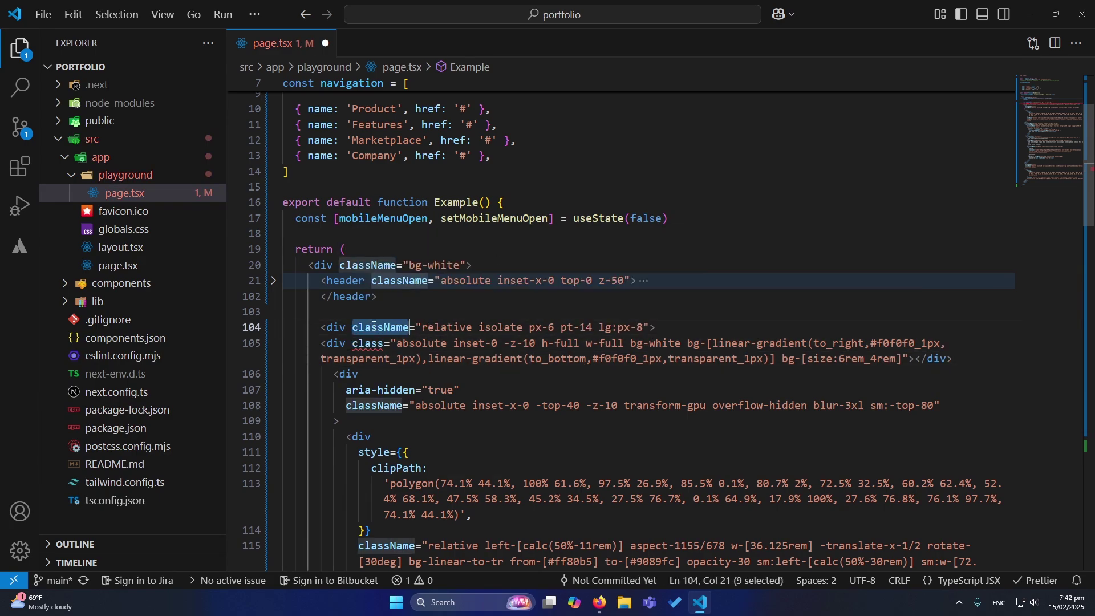
text(className)
key(ctrl+s)
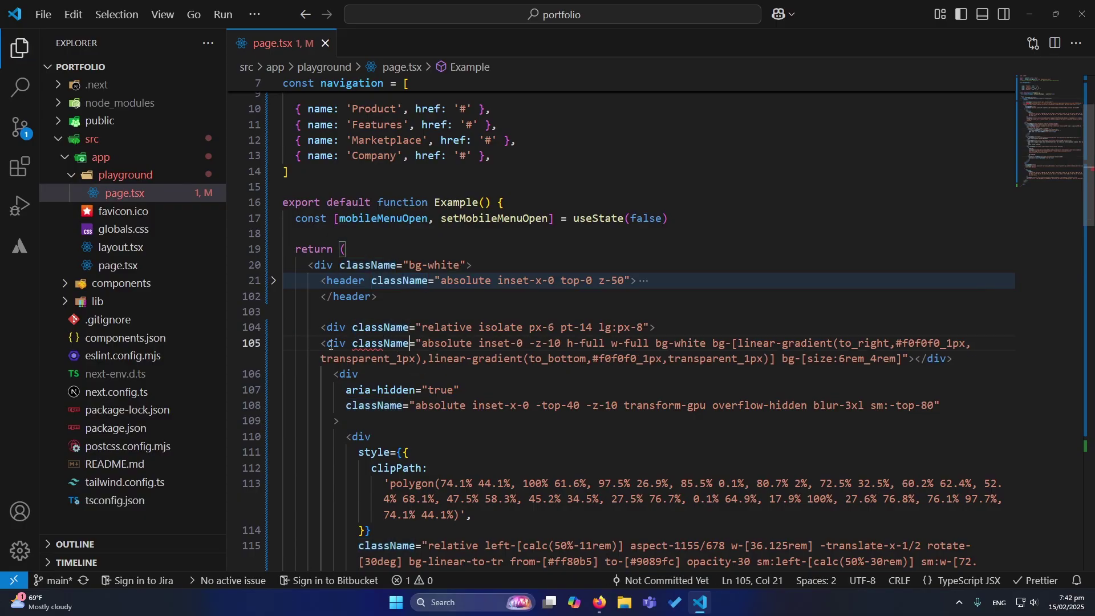
key(alt+Tab)
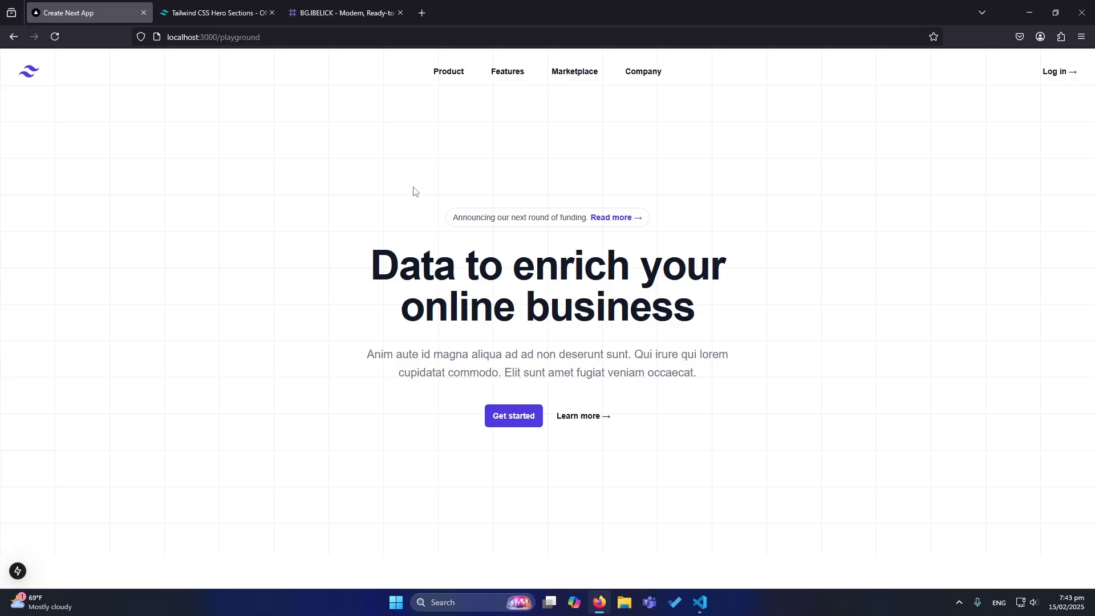
Select the grid background line, then reformat the whole page.tsx file
key(alt+Tab)
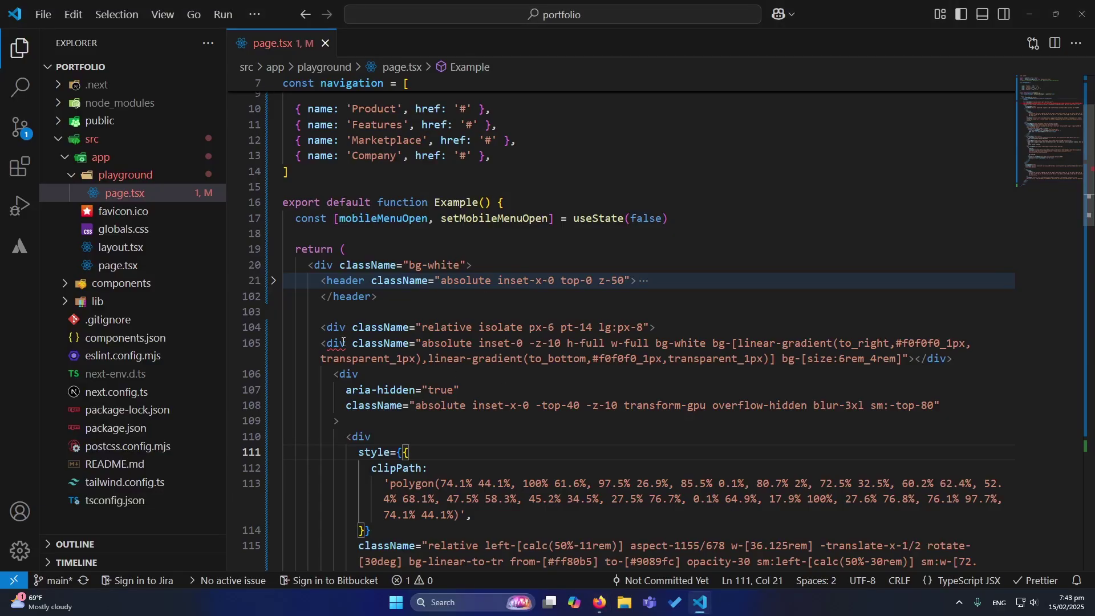
click(339, 342)
key(Home)
key(shift+End)
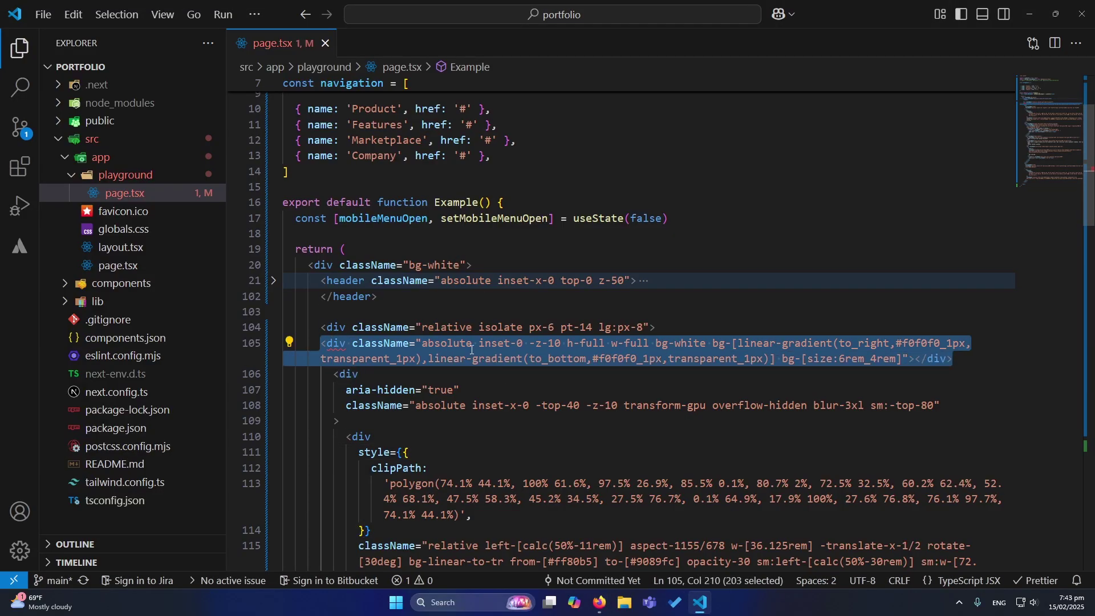
click(364, 327)
key(shift+alt+f)
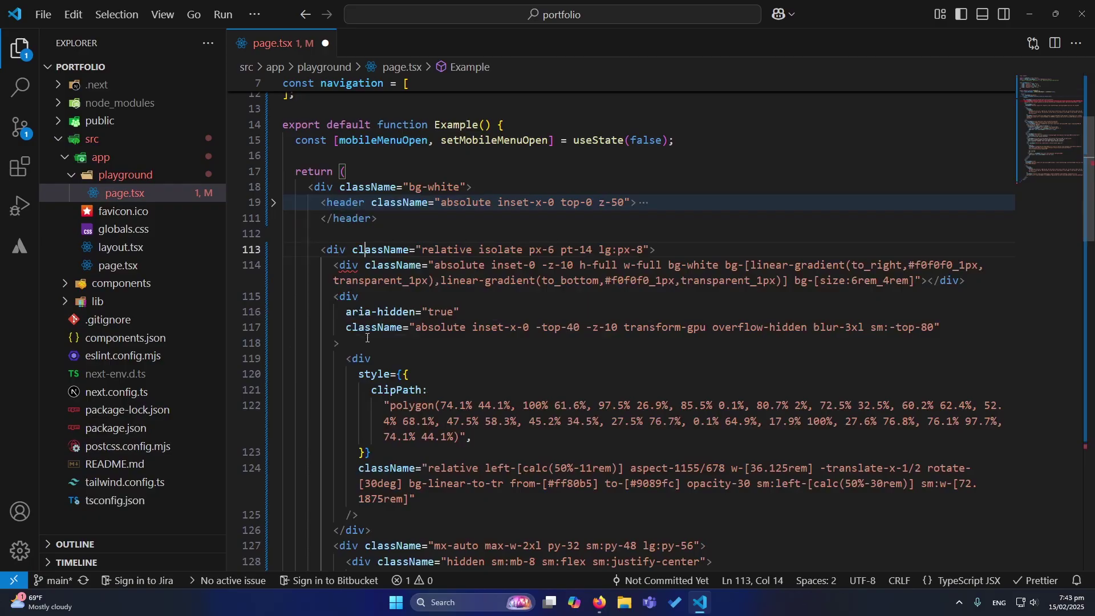
Select grid background line 114 and compare it with the playground page in the browser
double_click(421, 250)
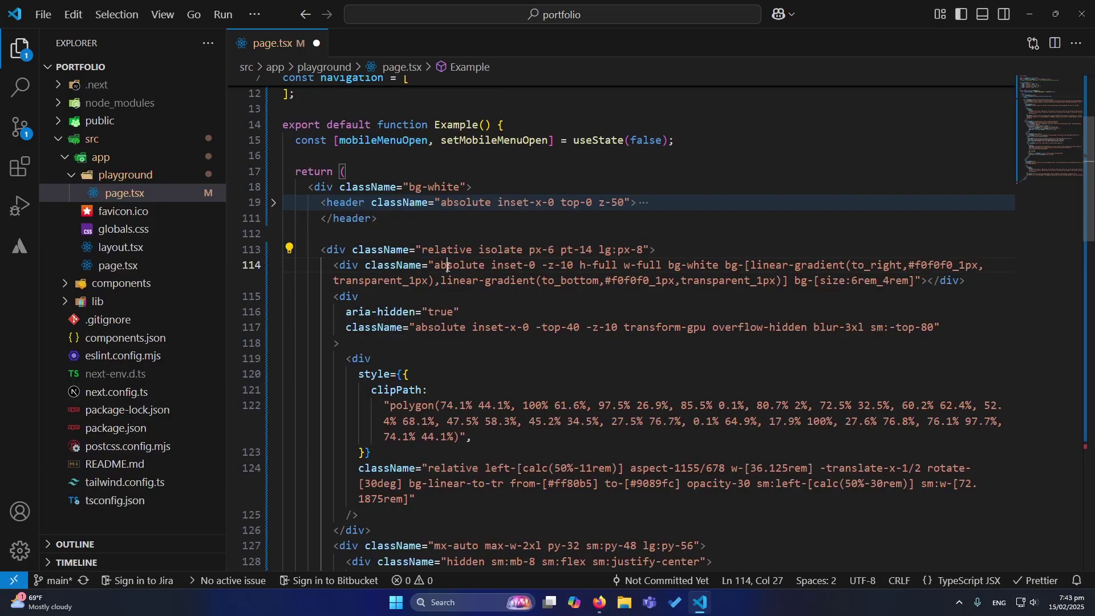
triple_click(478, 271)
key(alt+Tab)
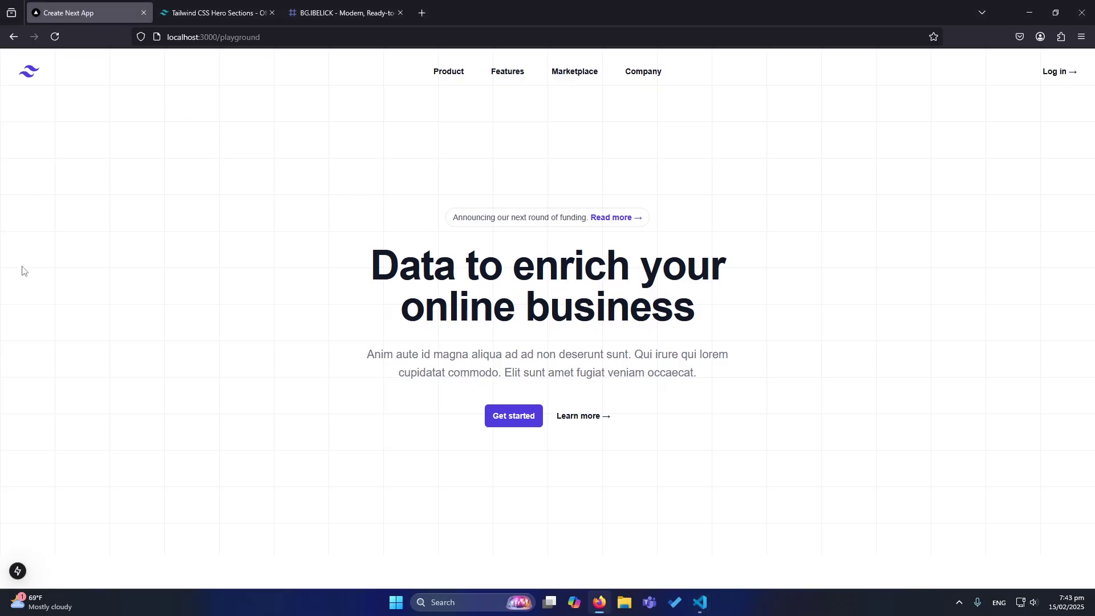
key(alt+Tab)
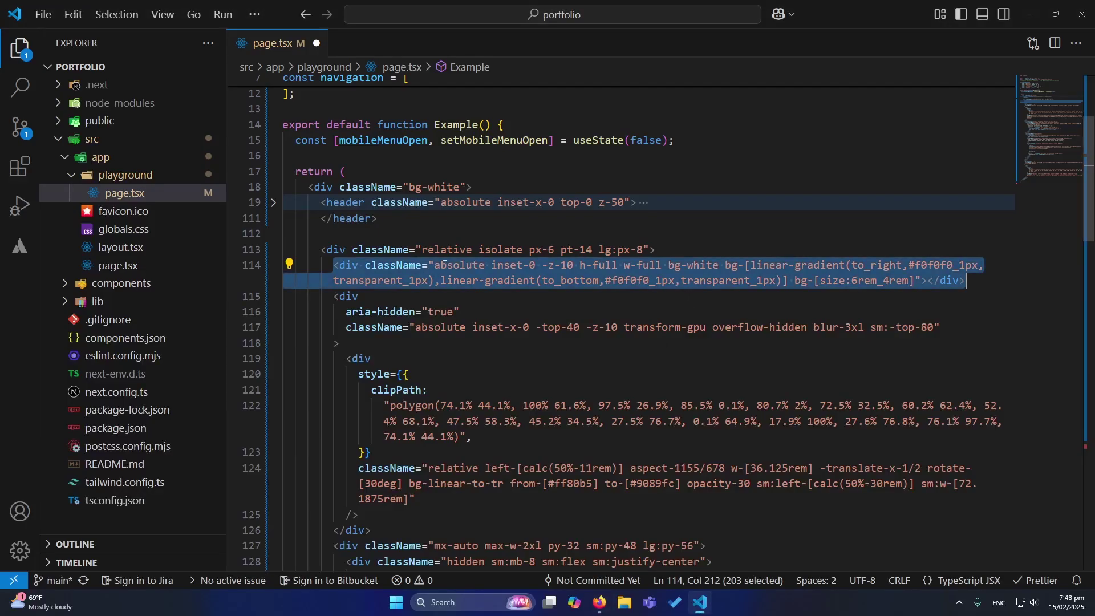
Shrink the grid size from 6rem to 3rem, save, and check the browser result
click(439, 270)
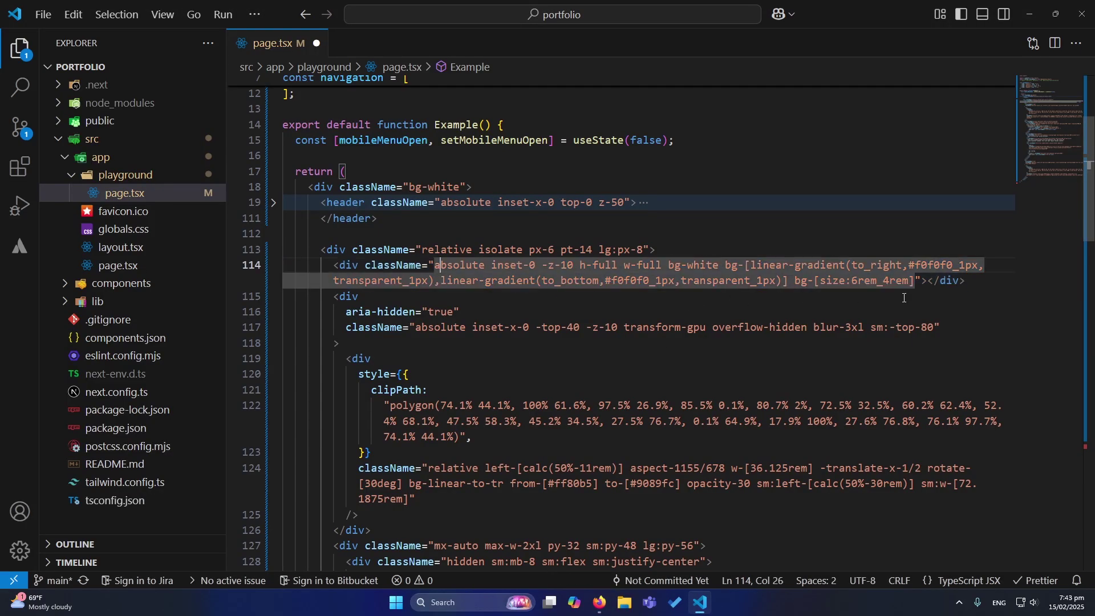
click(859, 286)
key(BackSpace)
text(3)
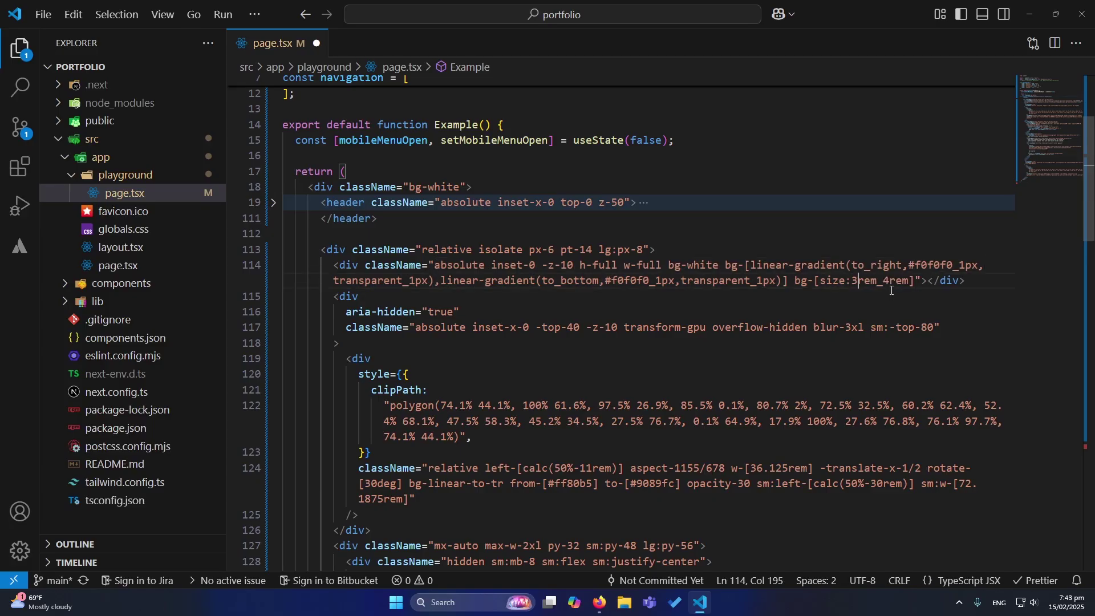
key(ctrl+s)
key(alt+Tab)
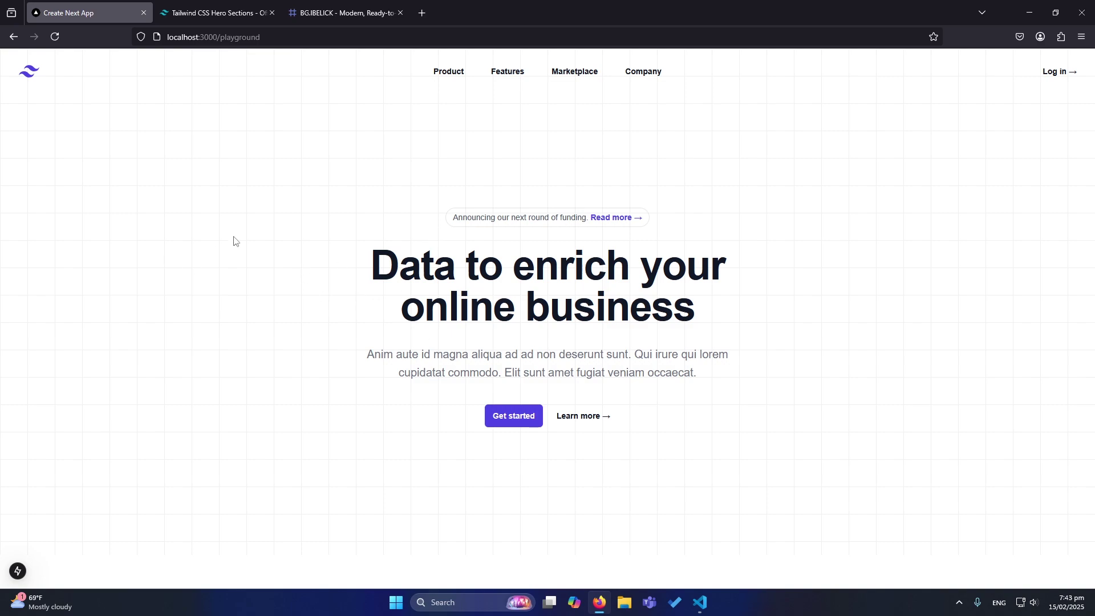
key(alt+Tab)
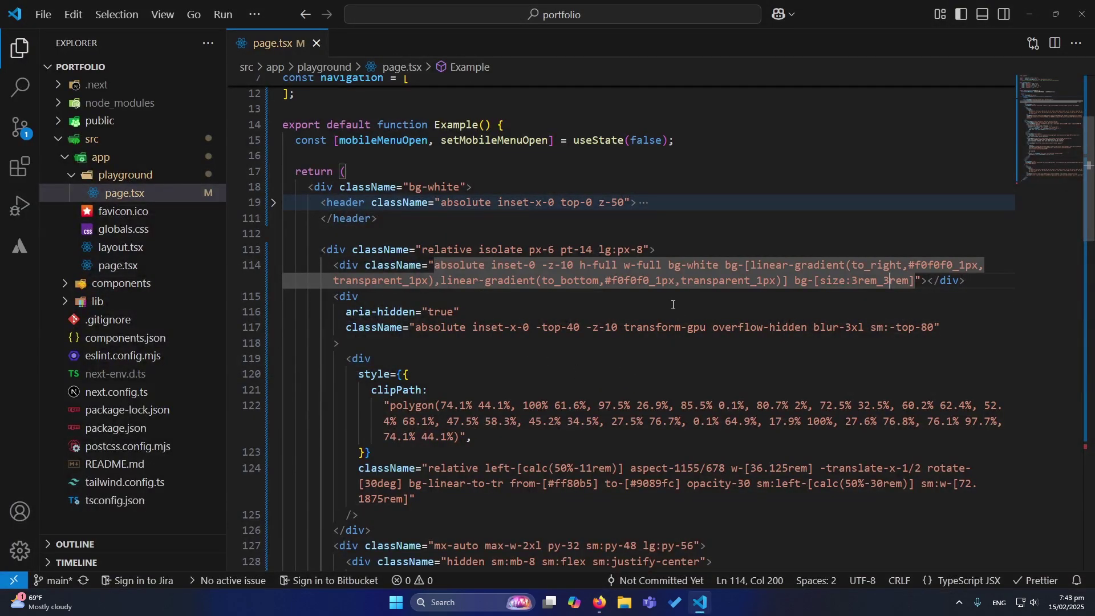
Select the two linear-gradient background classes through the size class on the grid line
click(692, 294)
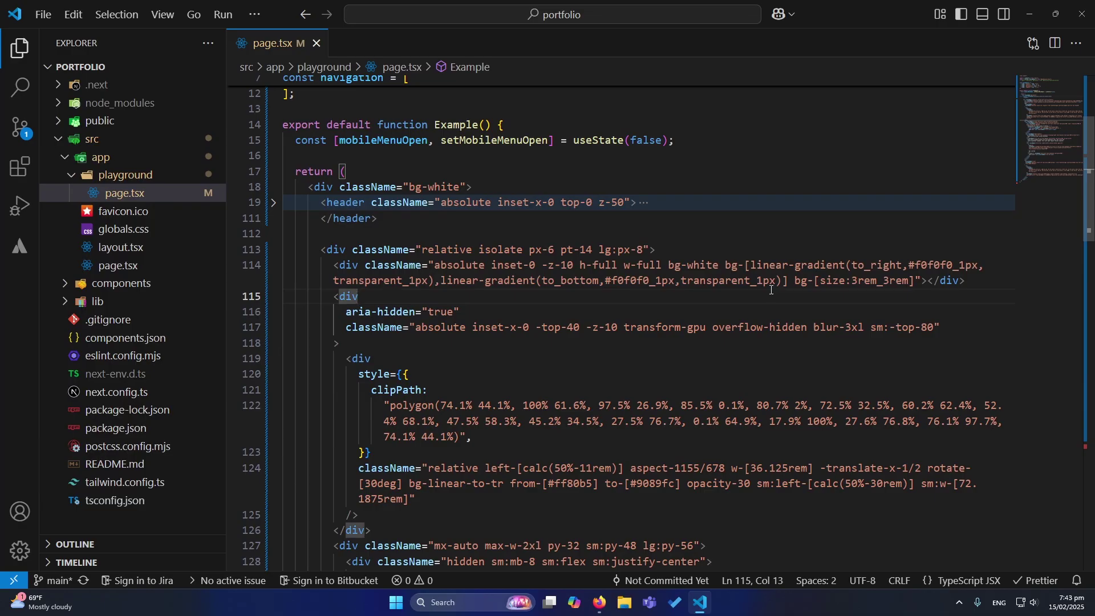
drag(726, 266, 985, 265)
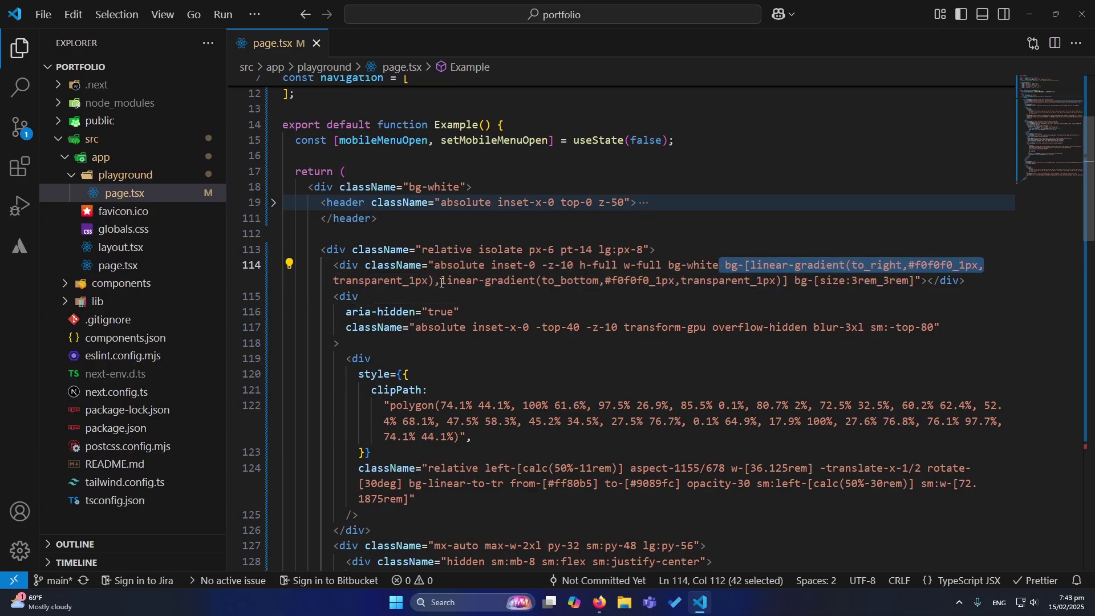
drag(441, 282, 745, 291)
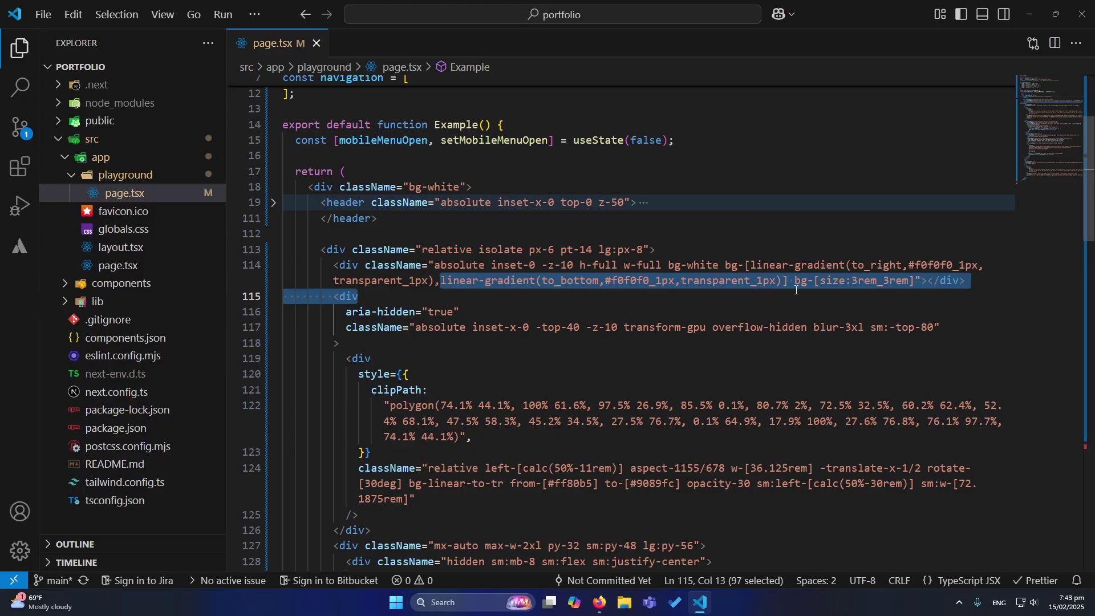
key(alt+Tab)
scroll(294, 116, up, 5)
scroll(287, 120, up, 3)
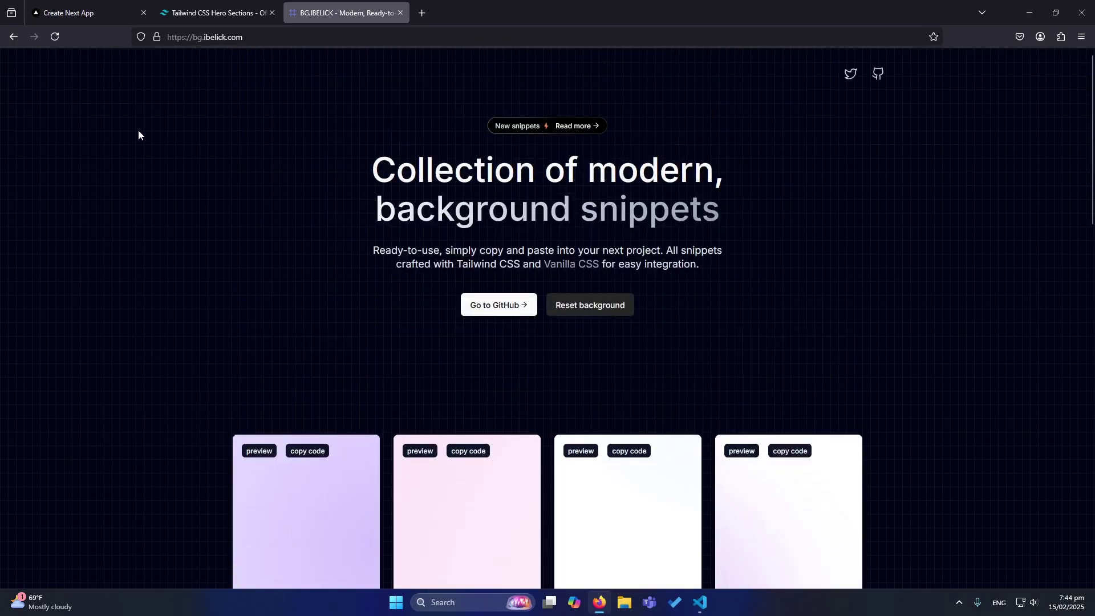
Open the ibelick.com blog in a new tab using the copied bg.ibelick.com address
click(230, 39)
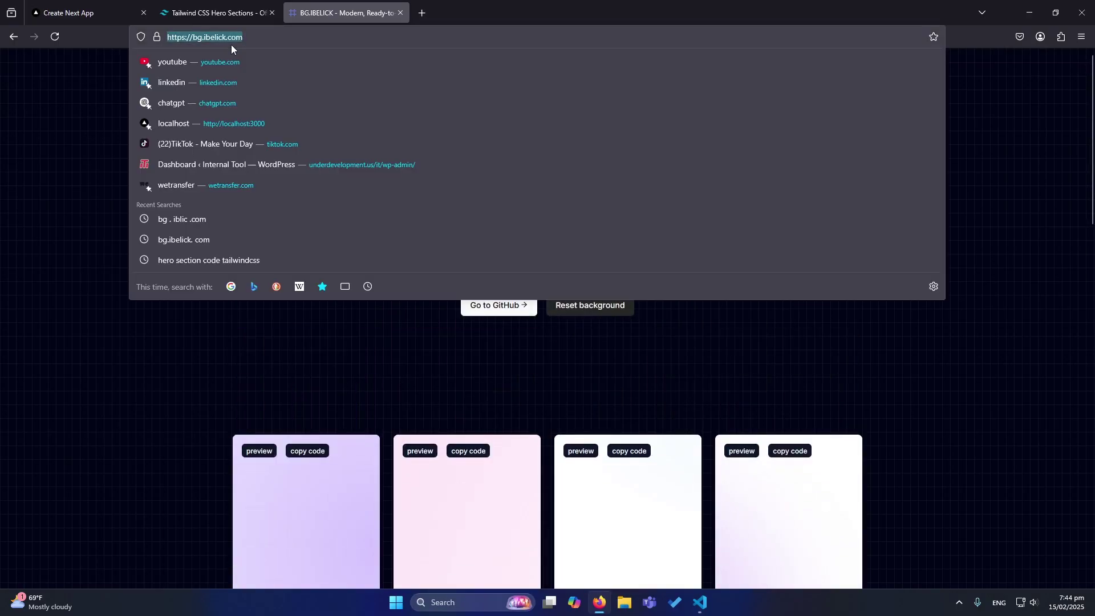
click(430, 10)
text(https://bg.ibelick.com/)
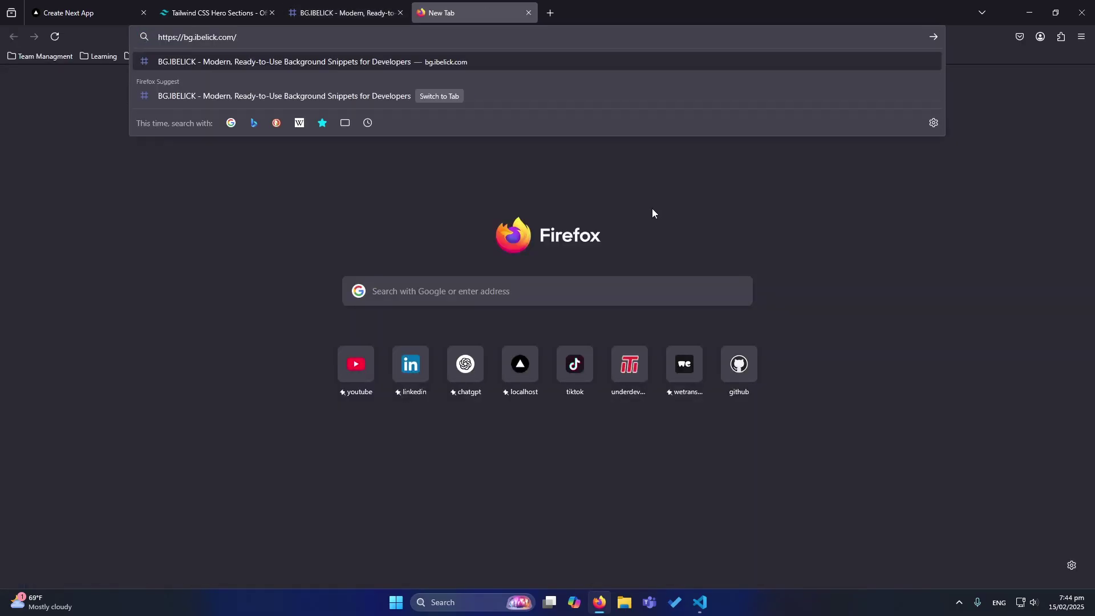
key(BackSpace)
key(BackSpace)
key(BackSpace)
text(blog)
key(Return)
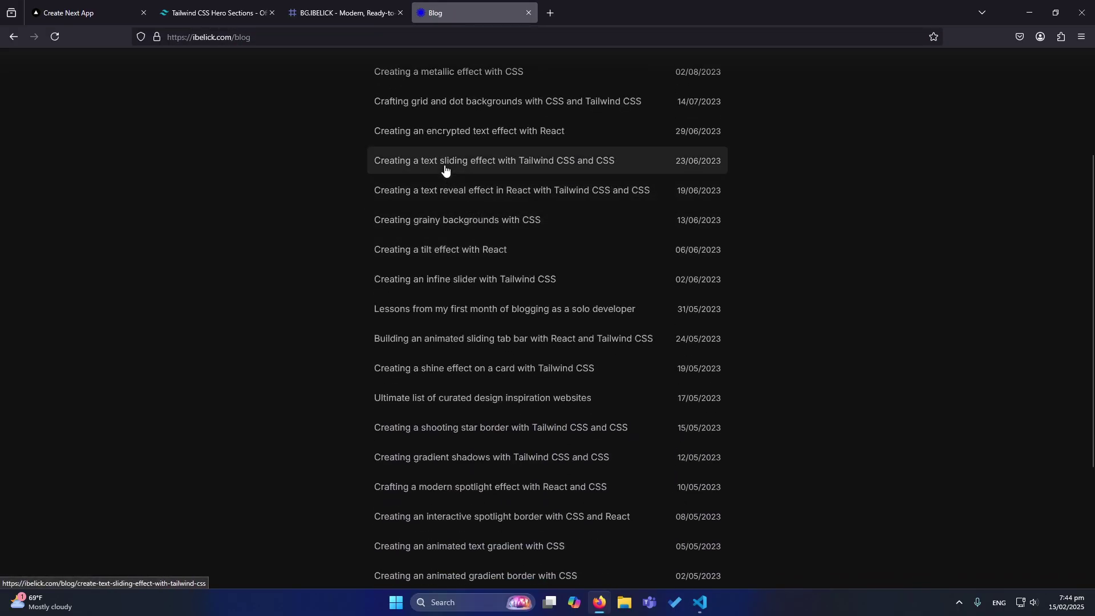
Open the text sliding effect article separately, then return to the backgrounds page
click(389, 163)
scroll(541, 217, down, 3)
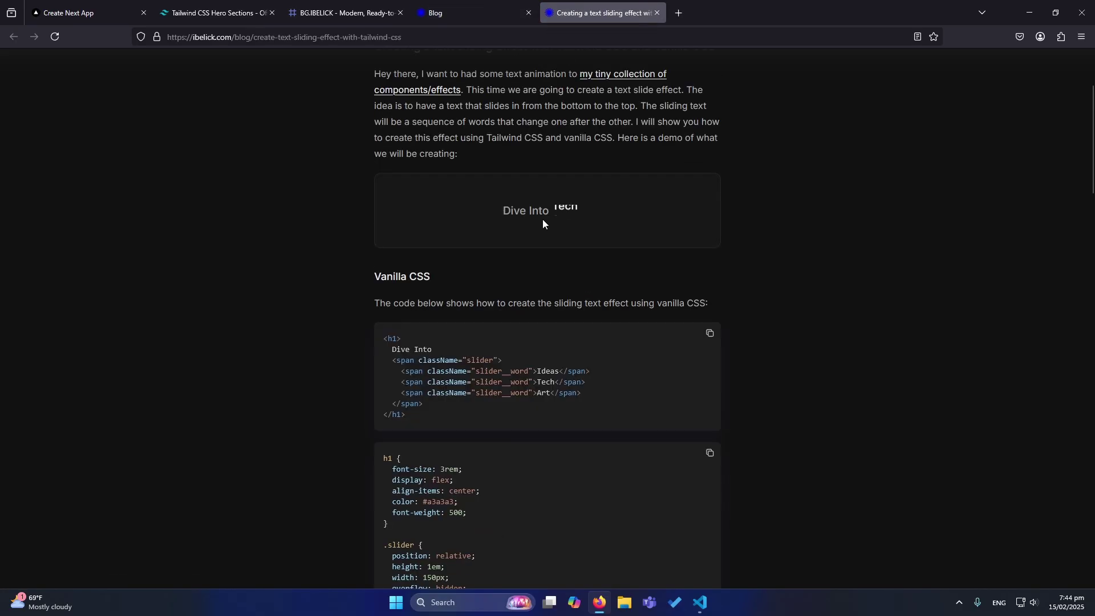
drag(497, 214, 595, 213)
click(583, 233)
scroll(565, 233, down, 2)
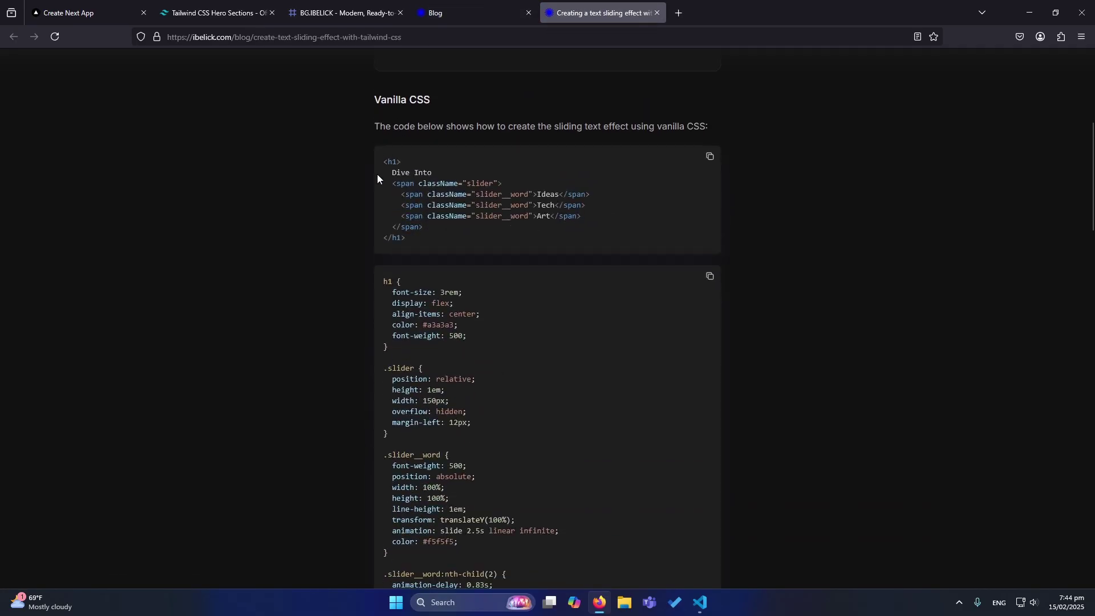
scroll(377, 173, down, 1)
scroll(393, 180, down, 2)
scroll(418, 192, down, 3)
scroll(418, 193, down, 4)
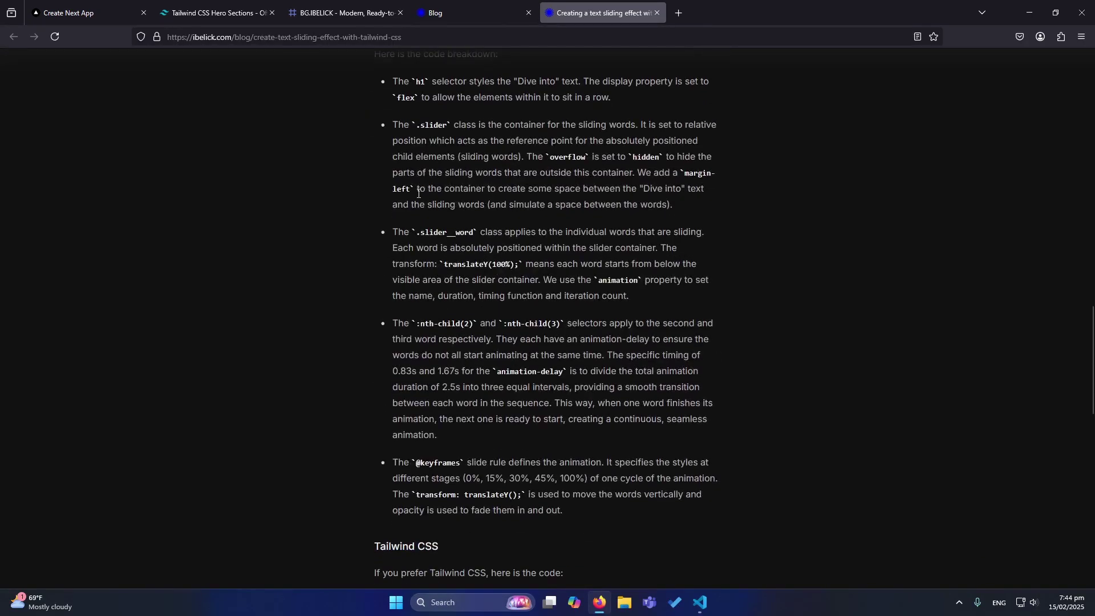
scroll(418, 193, down, 3)
scroll(418, 194, down, 3)
scroll(418, 194, up, 2)
scroll(410, 193, down, 1)
key(ctrl+Tab)
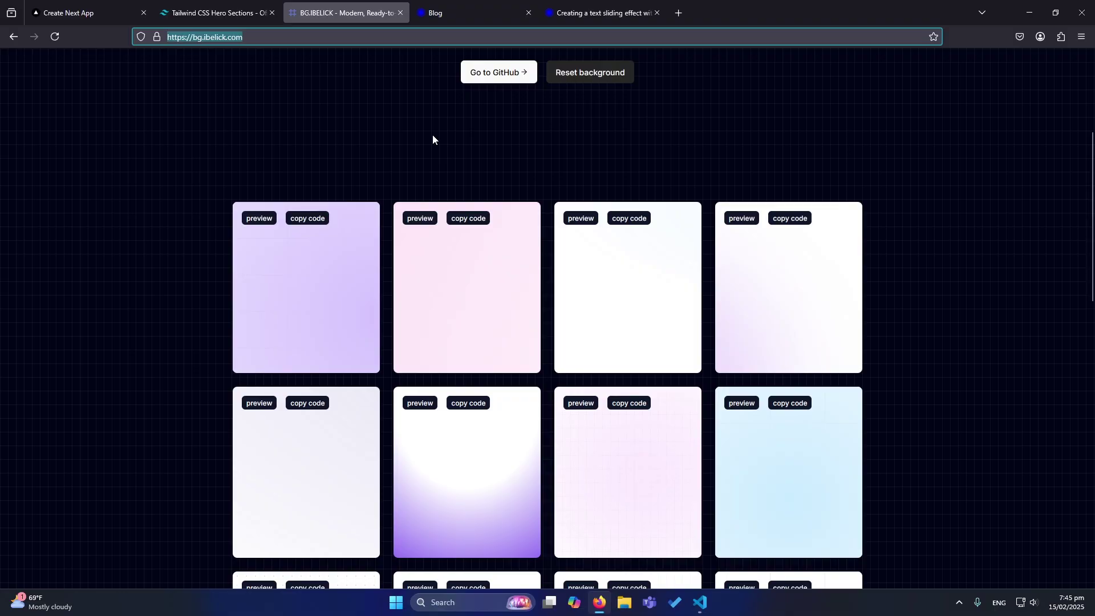
scroll(555, 192, down, 2)
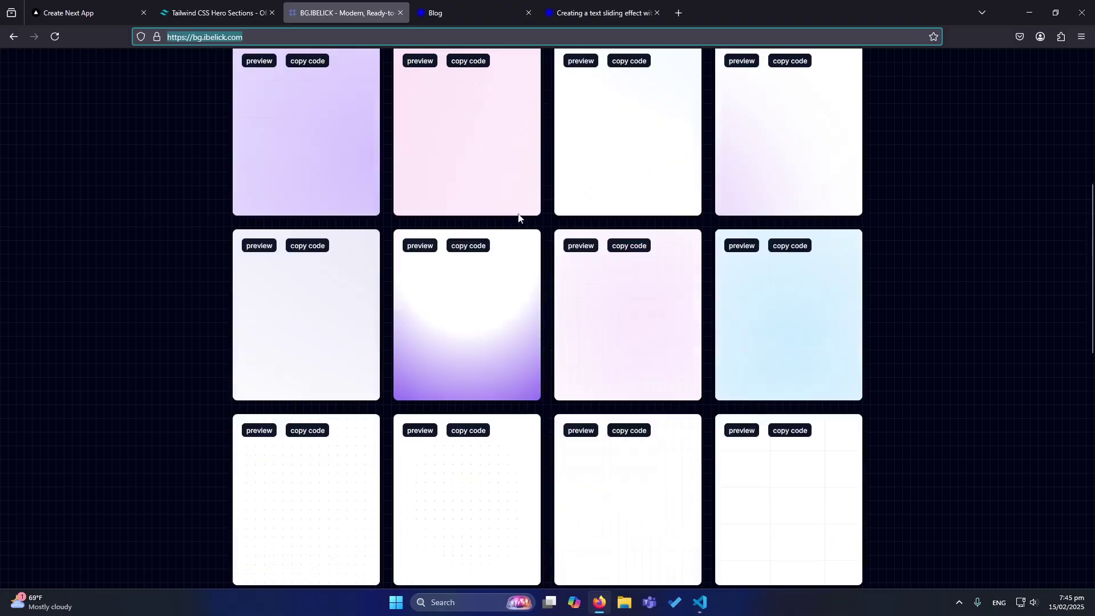
scroll(788, 263, down, 3)
scroll(411, 304, down, 2)
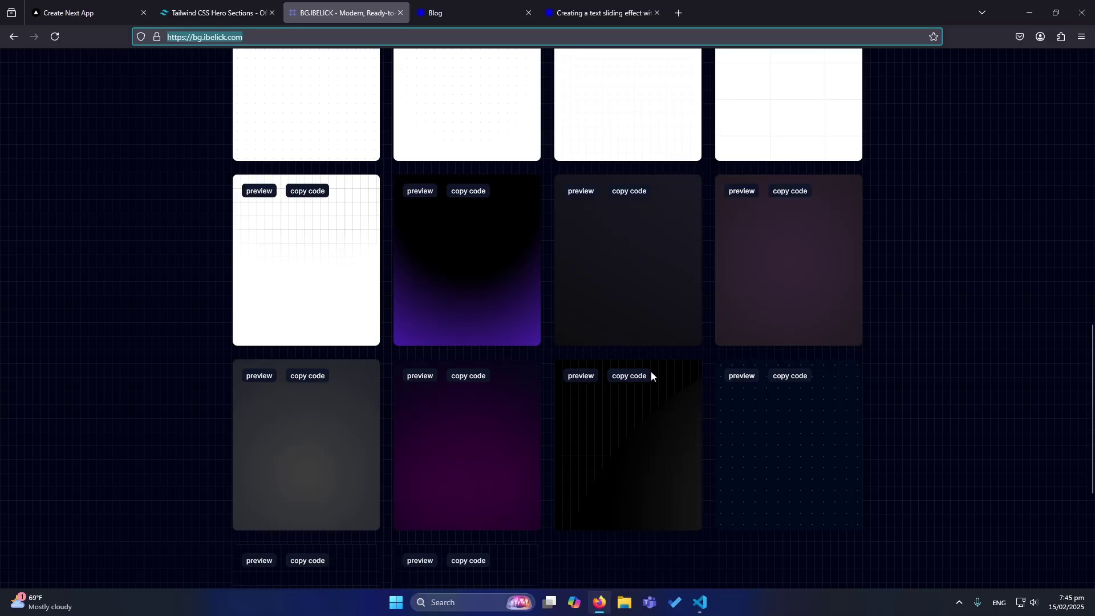
scroll(591, 235, down, 2)
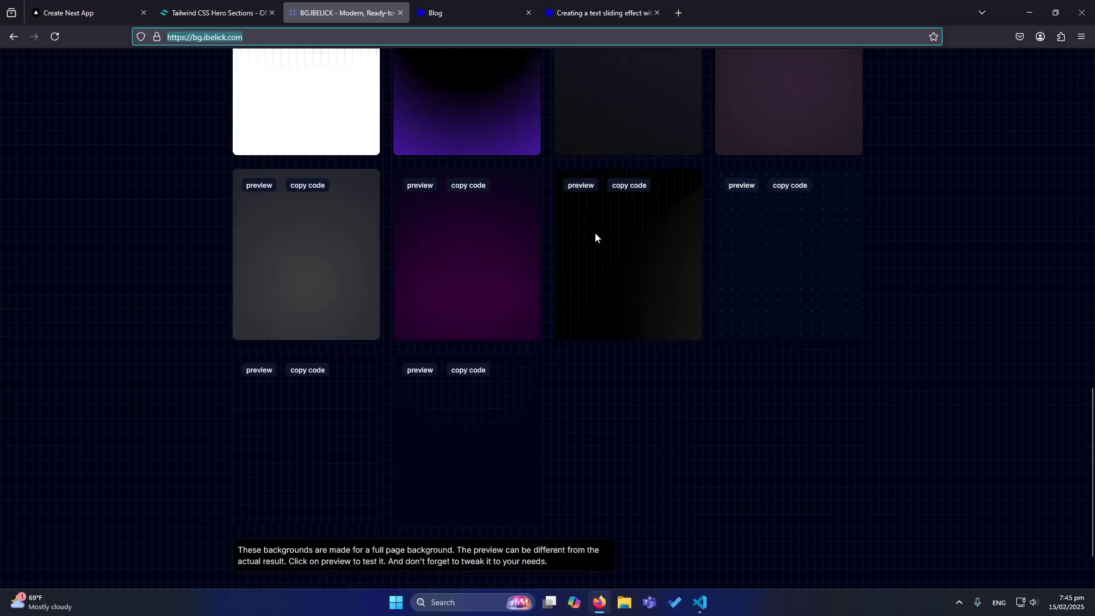
scroll(577, 224, up, 3)
scroll(577, 223, up, 2)
scroll(316, 234, up, 4)
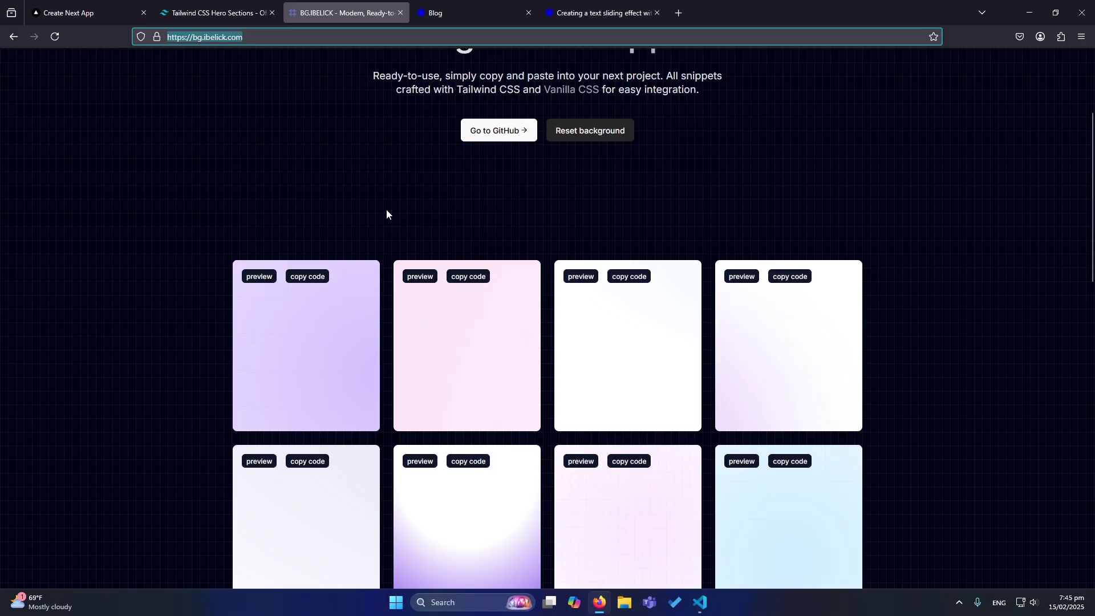
scroll(387, 214, up, 2)
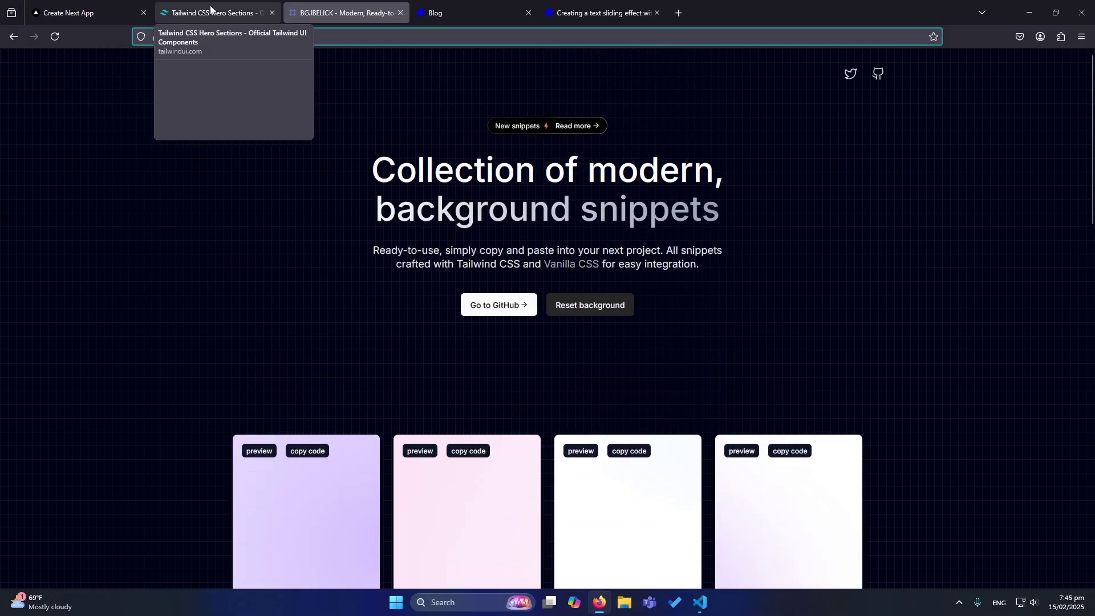
Switch via the Tailwind CSS Hero Sections tab to the localhost:3000/playground tab
click(195, 15)
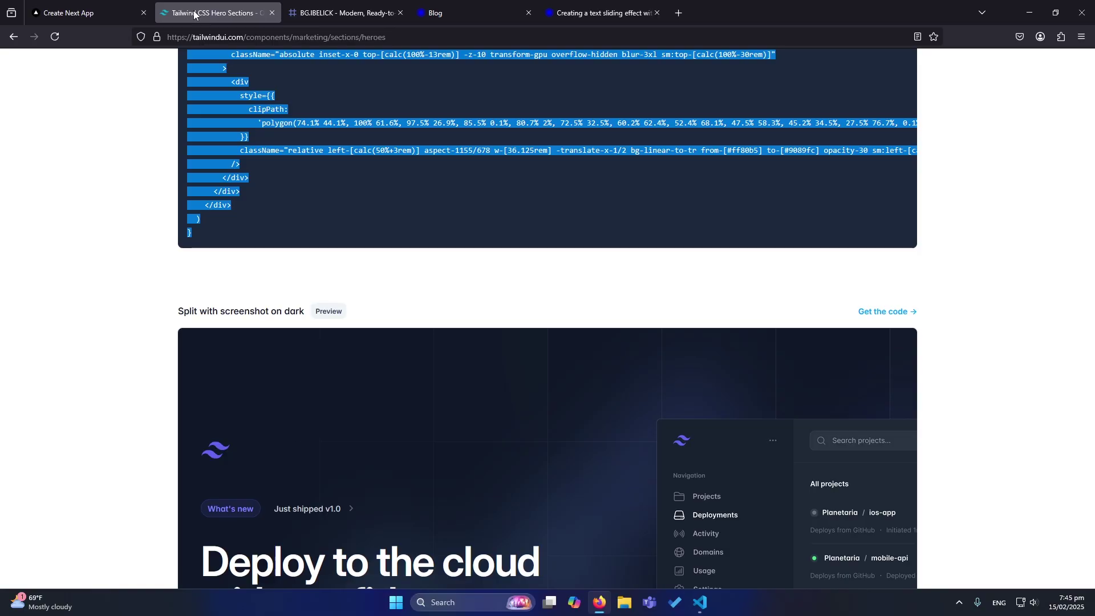
scroll(224, 71, up, 3)
click(129, 13)
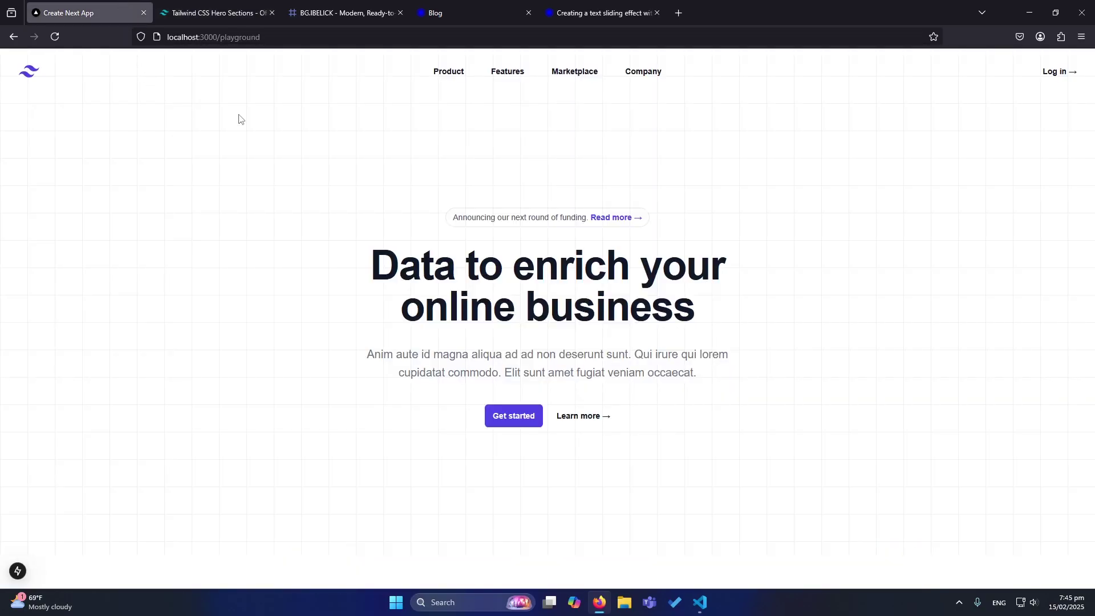